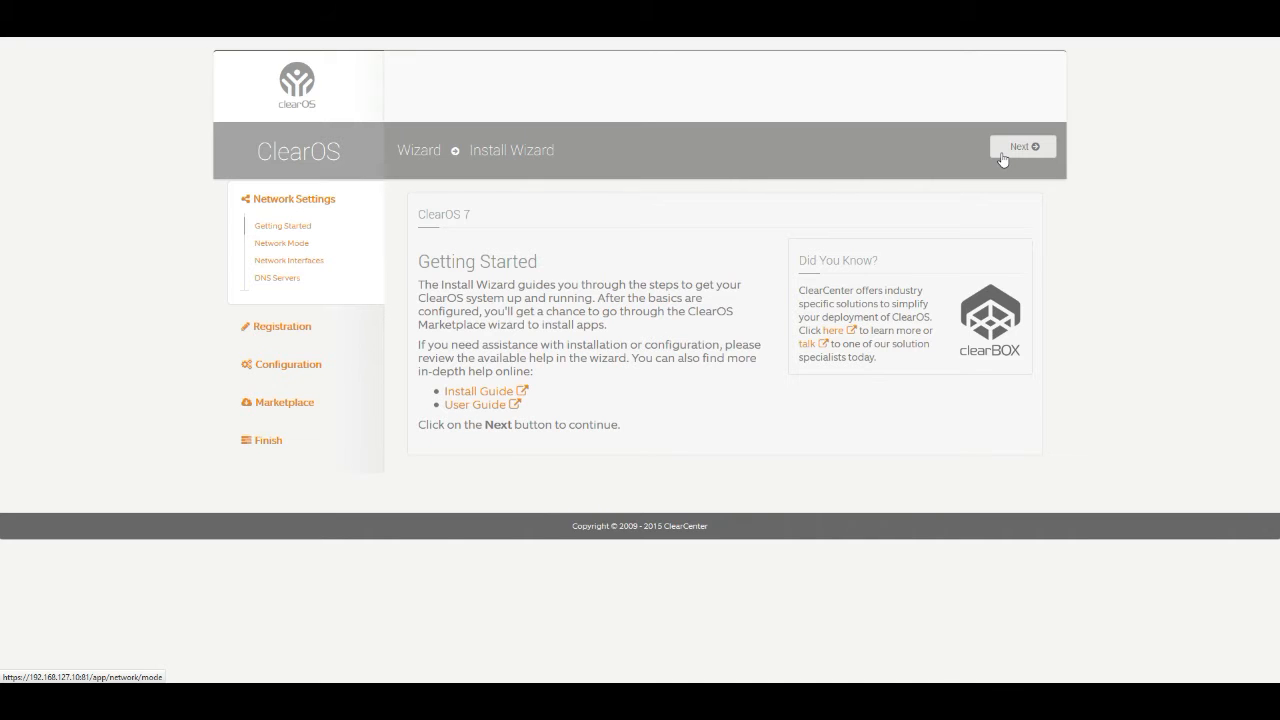
Start the install wizard, choose Private Server Mode as the network mode, and continue to the network interfaces.
{"action": "left_click", "coordinate": [1020, 147]}
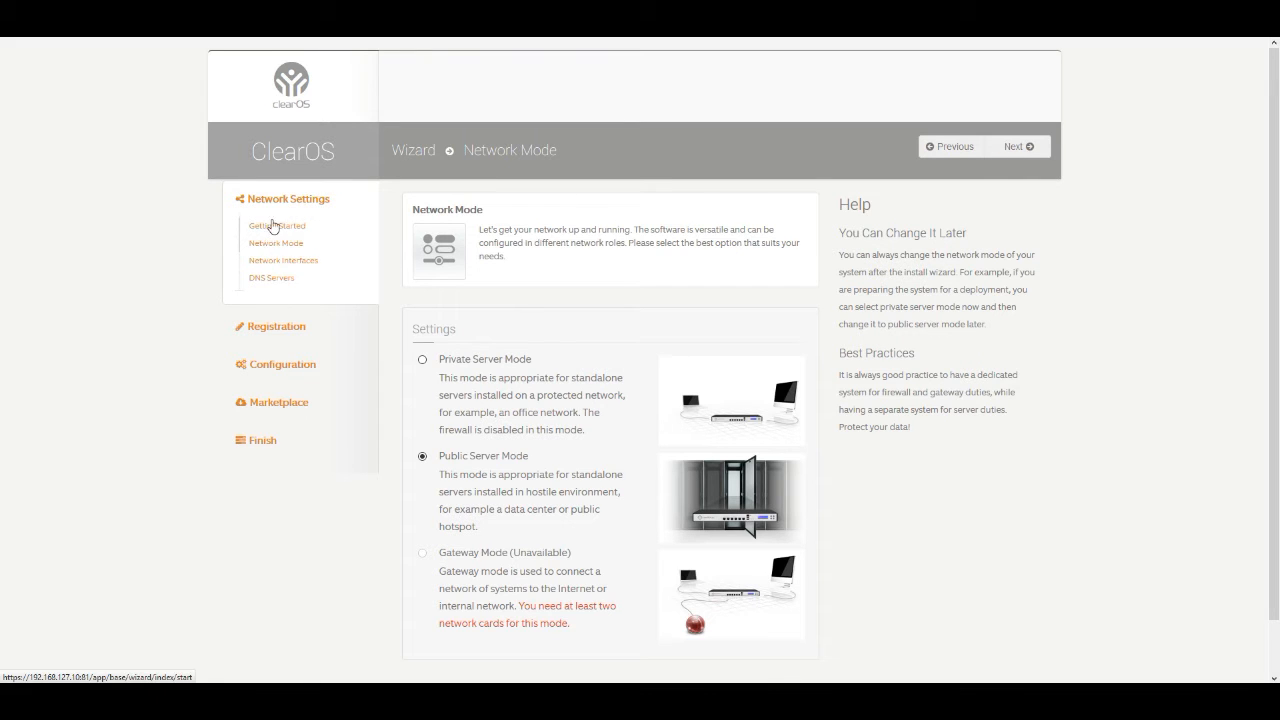
{"action": "scroll", "coordinate": [450, 328], "scroll_direction": "down", "scroll_amount": 2}
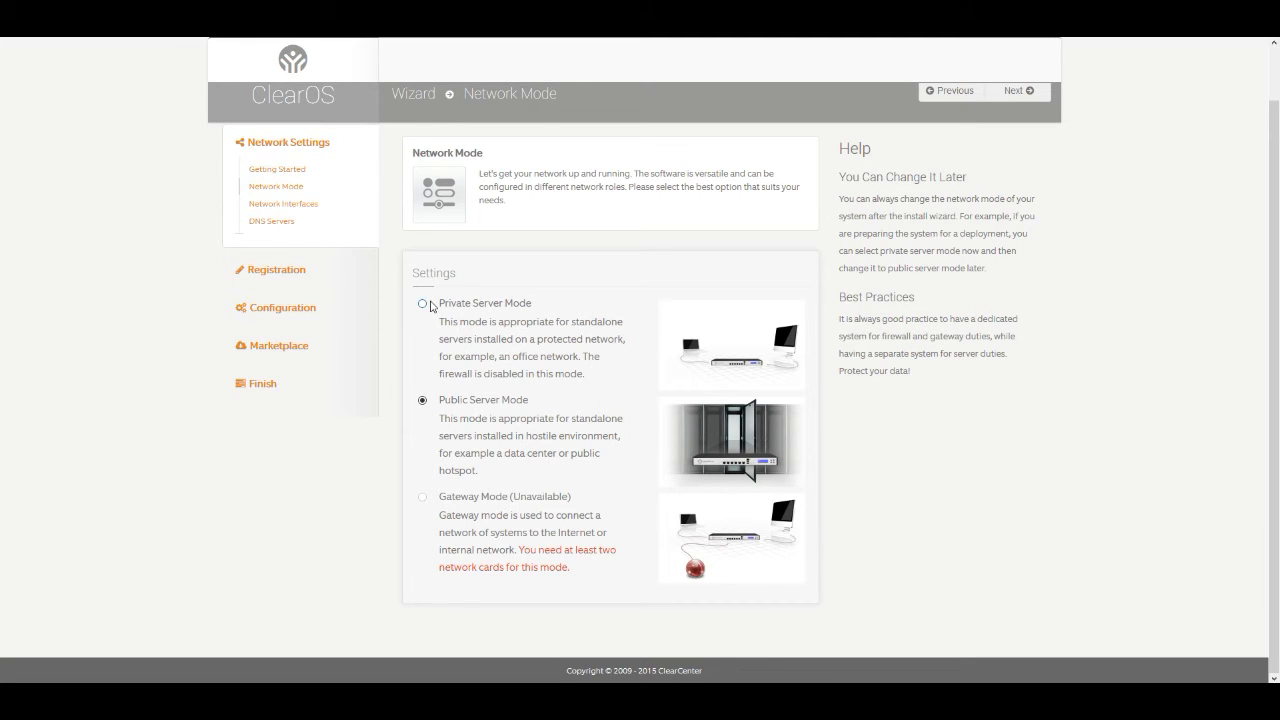
{"action": "left_click", "coordinate": [423, 304]}
{"action": "scroll", "coordinate": [1040, 133], "scroll_direction": "up", "scroll_amount": 1}
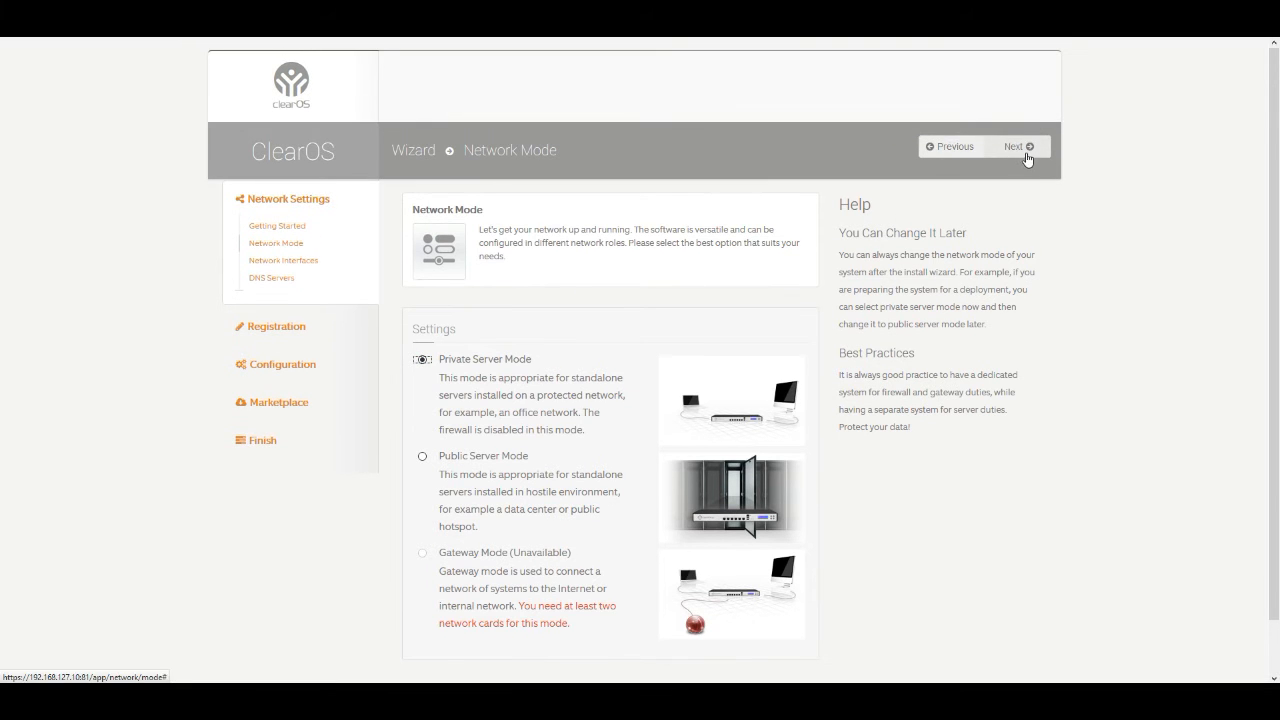
{"action": "left_click", "coordinate": [1024, 155]}
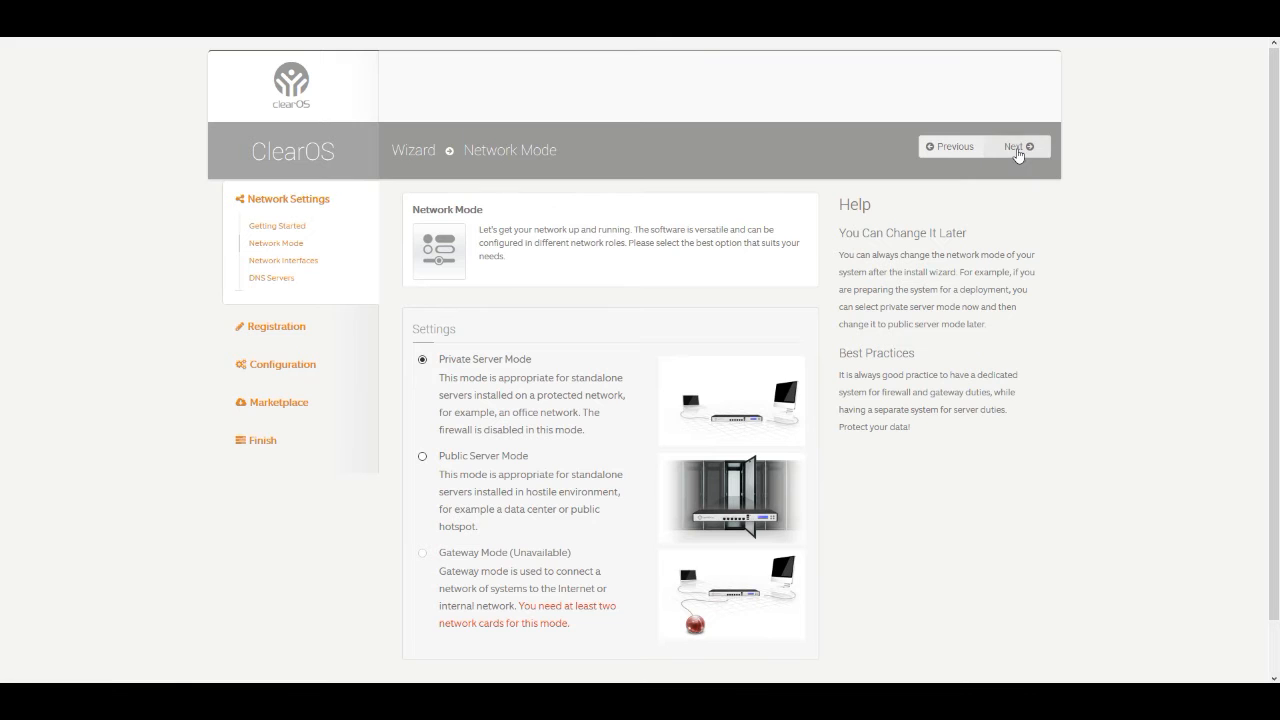
{"action": "left_click", "coordinate": [1018, 150]}
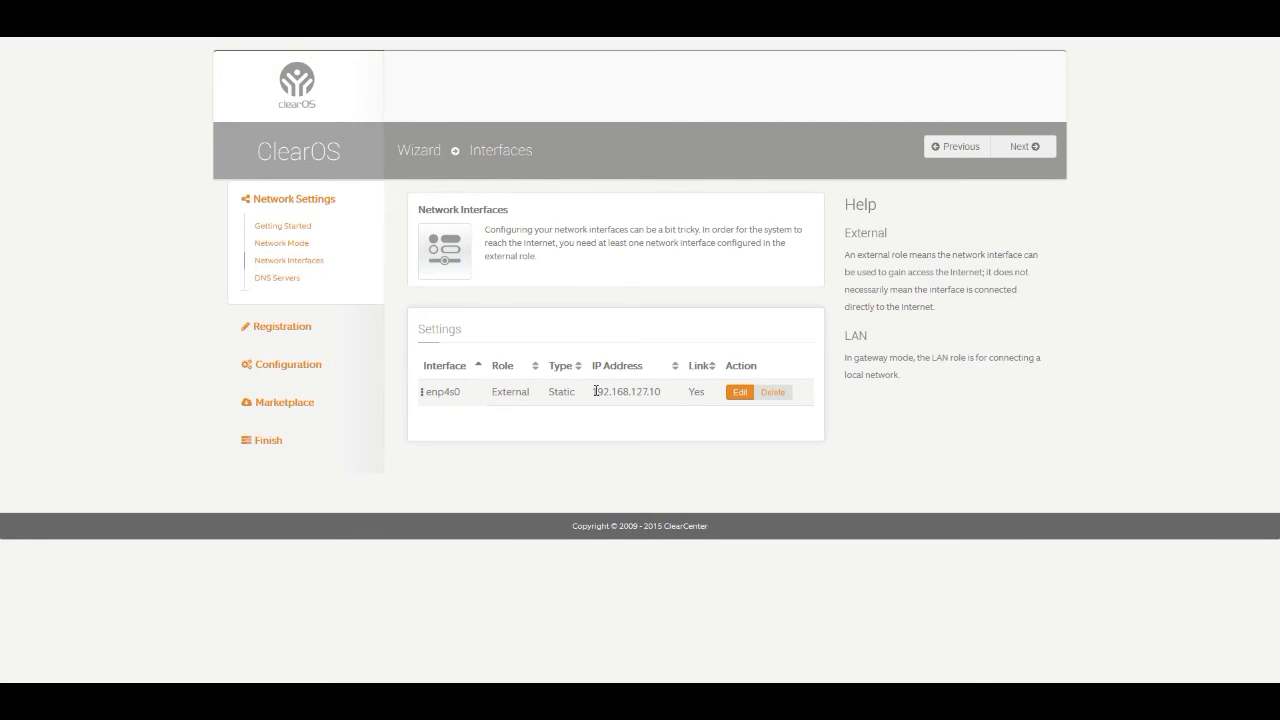
Check the network interface's IP address, then accept the existing interface and DNS server settings to reach edition selection.
{"action": "left_click_drag", "start_coordinate": [592, 392], "coordinate": [661, 392]}
{"action": "left_click", "coordinate": [651, 420]}
{"action": "left_click", "coordinate": [1038, 148]}
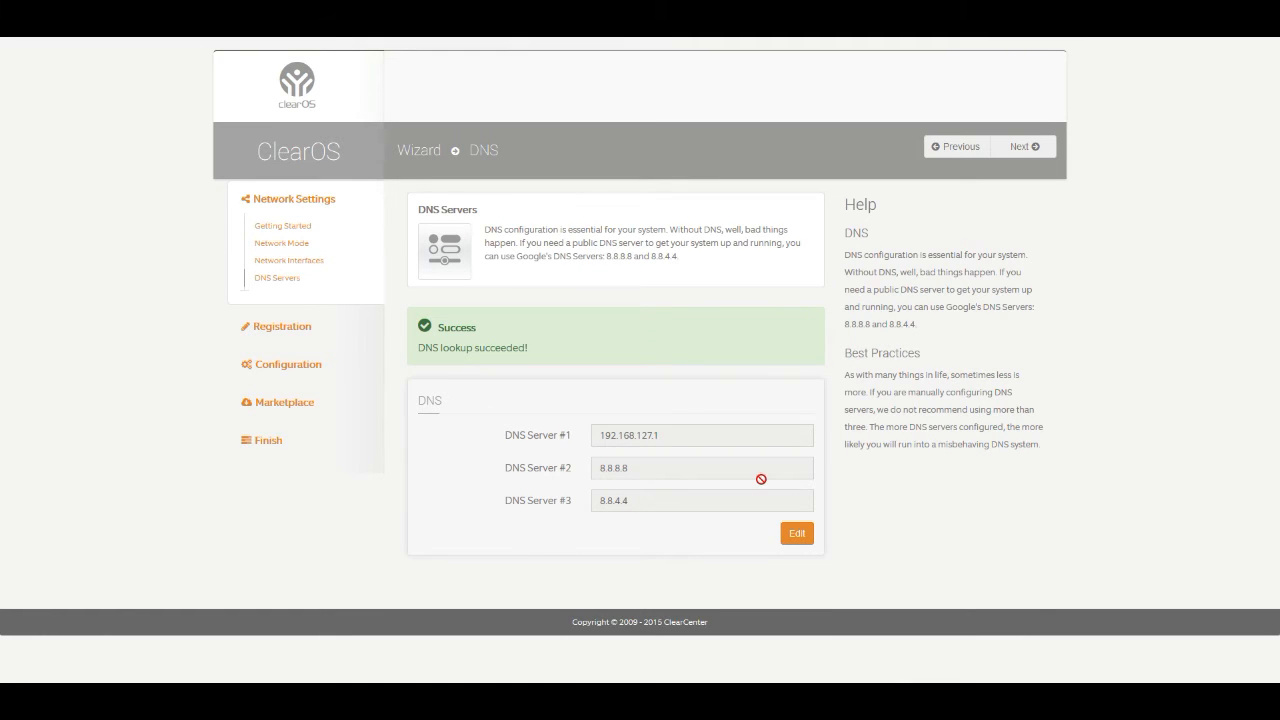
{"action": "left_click", "coordinate": [1035, 148]}
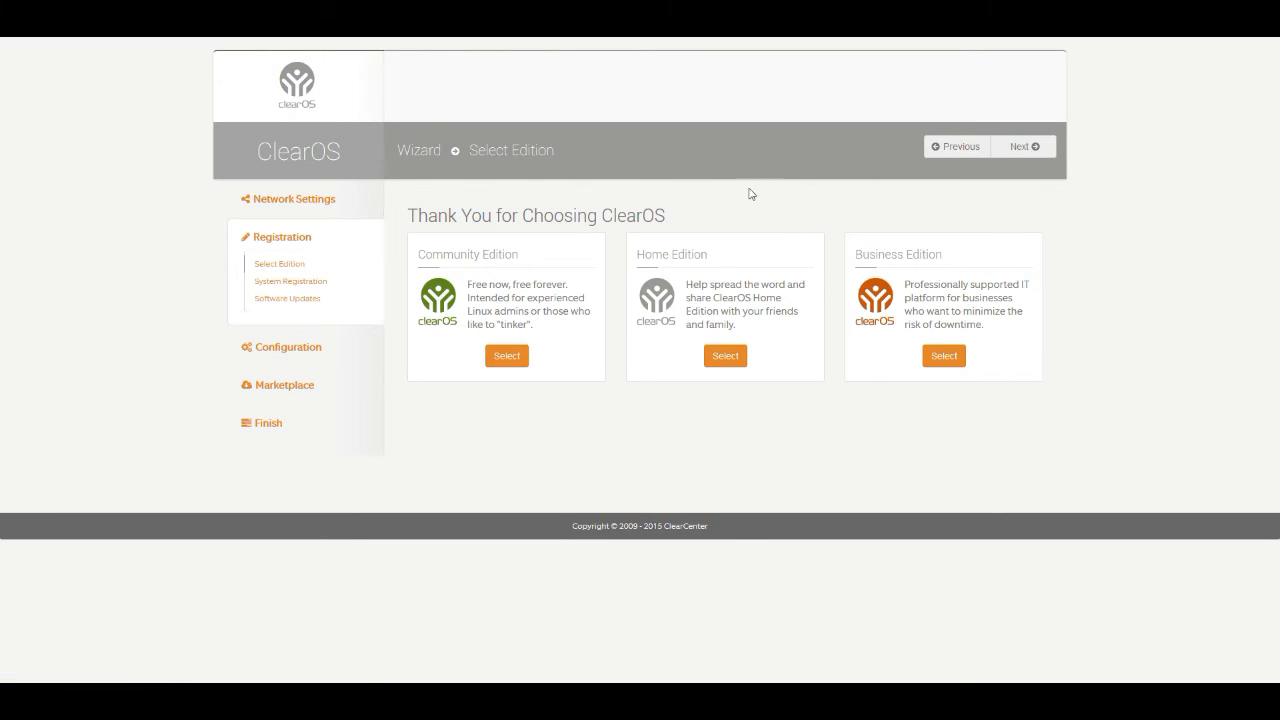
Compare the edition descriptions, select Community Edition, and continue to system registration.
{"action": "mouse_move", "coordinate": [592, 284]}
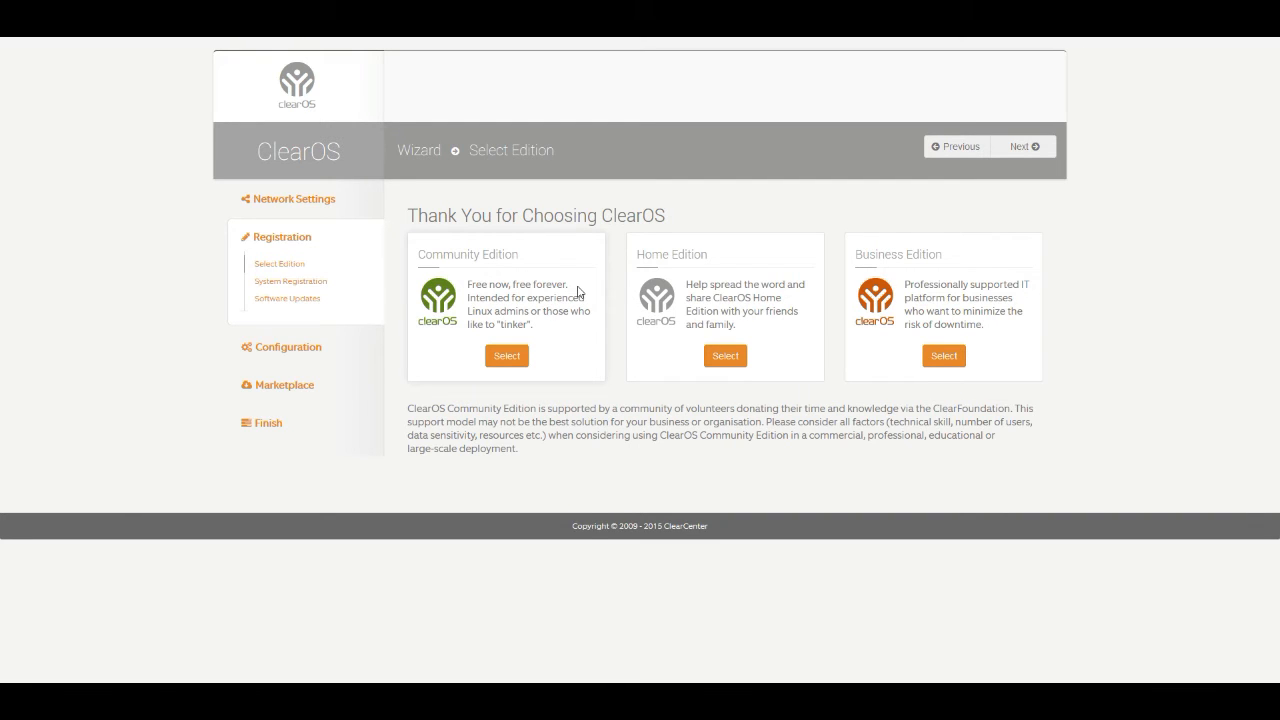
{"action": "mouse_move", "coordinate": [636, 290]}
{"action": "mouse_move", "coordinate": [542, 290]}
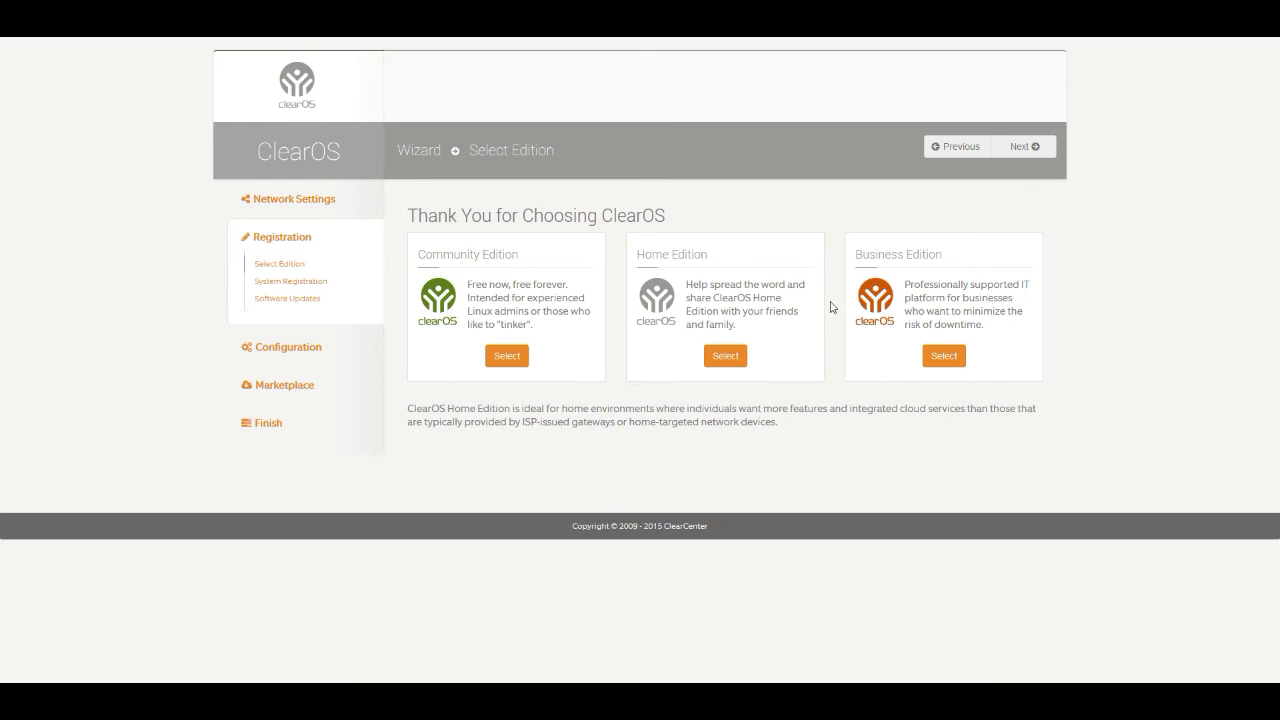
{"action": "mouse_move", "coordinate": [868, 302]}
{"action": "mouse_move", "coordinate": [484, 396]}
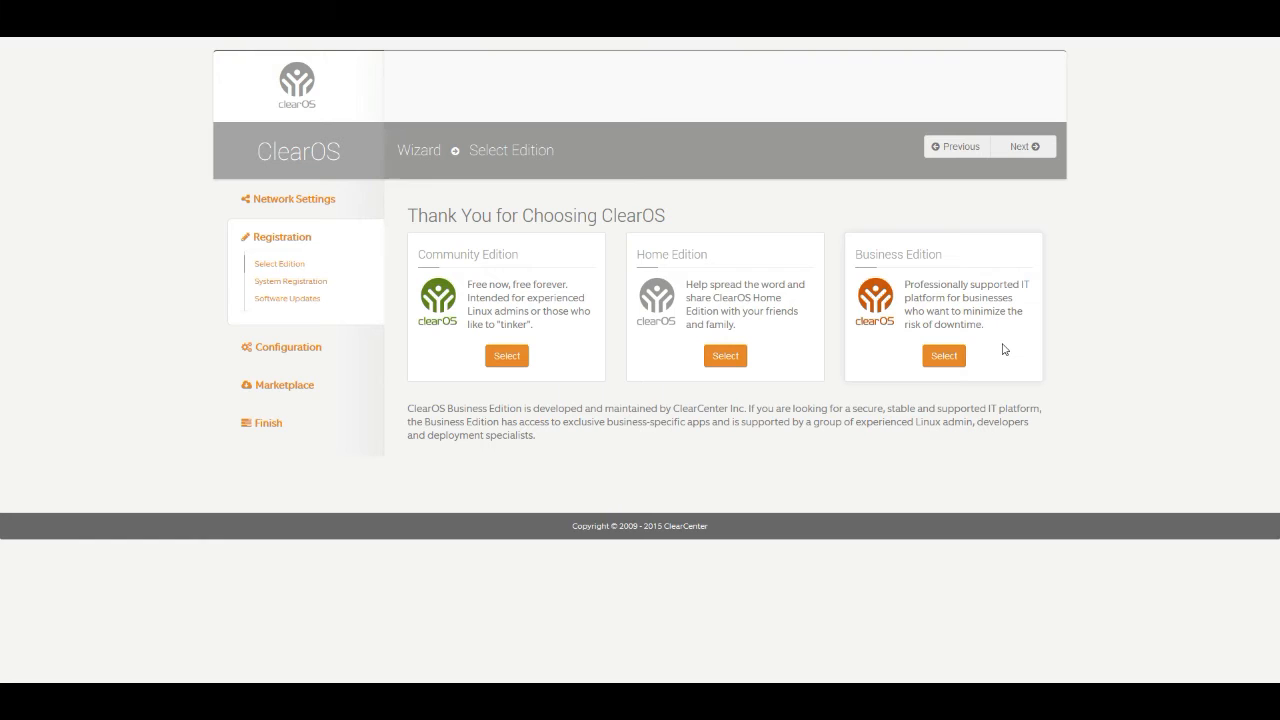
{"action": "mouse_move", "coordinate": [467, 322]}
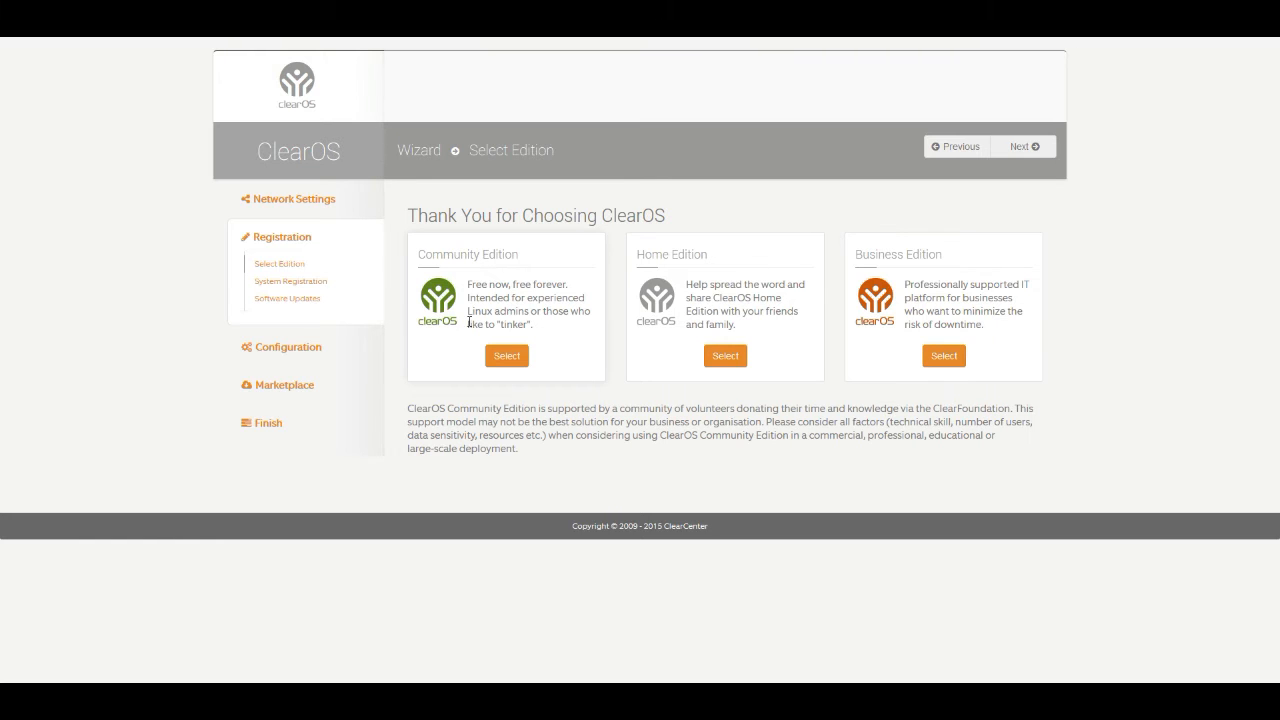
{"action": "left_click", "coordinate": [514, 357]}
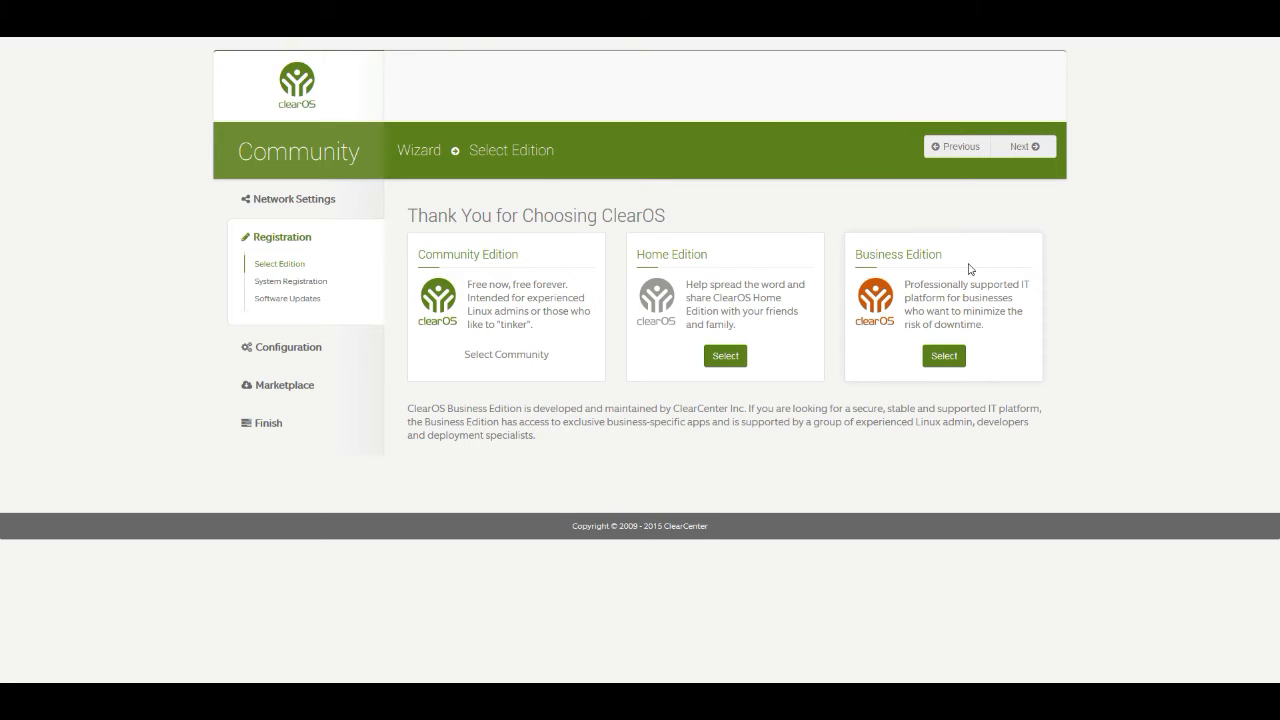
{"action": "left_click", "coordinate": [1014, 155]}
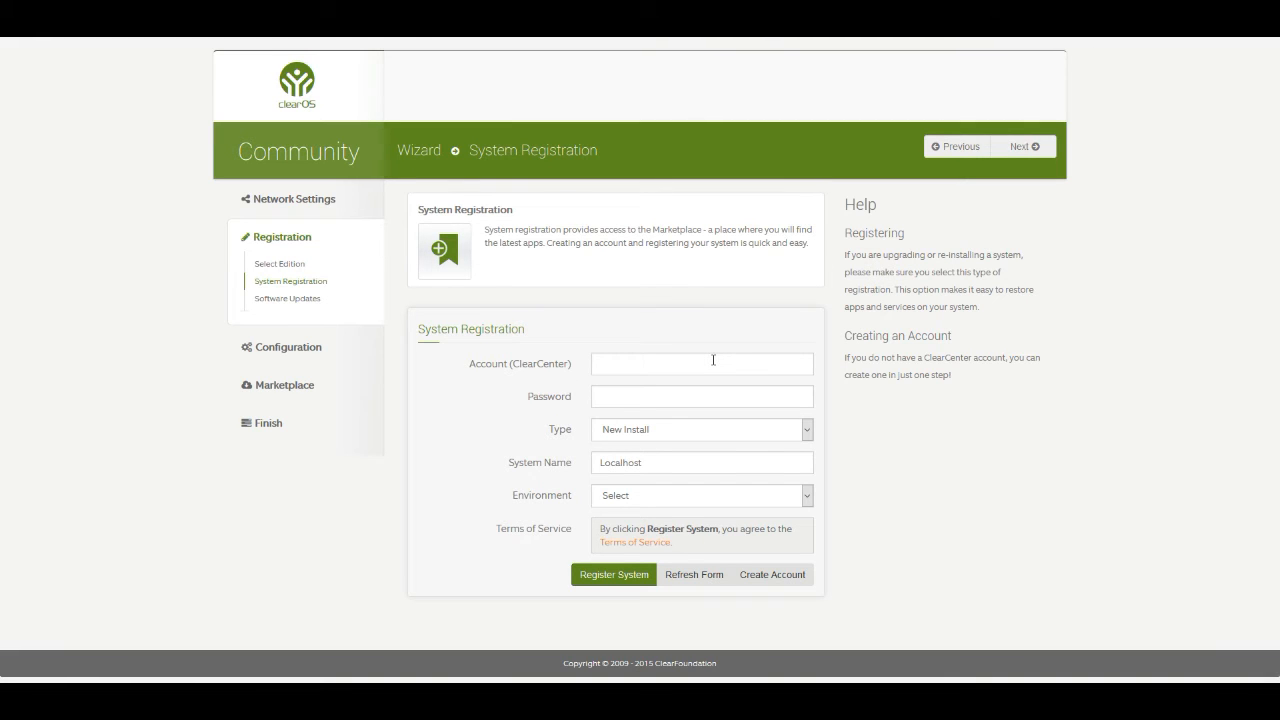
Set the registration's system name to ClearOSServer and its environment to Home Office.
{"action": "left_click", "coordinate": [724, 458]}
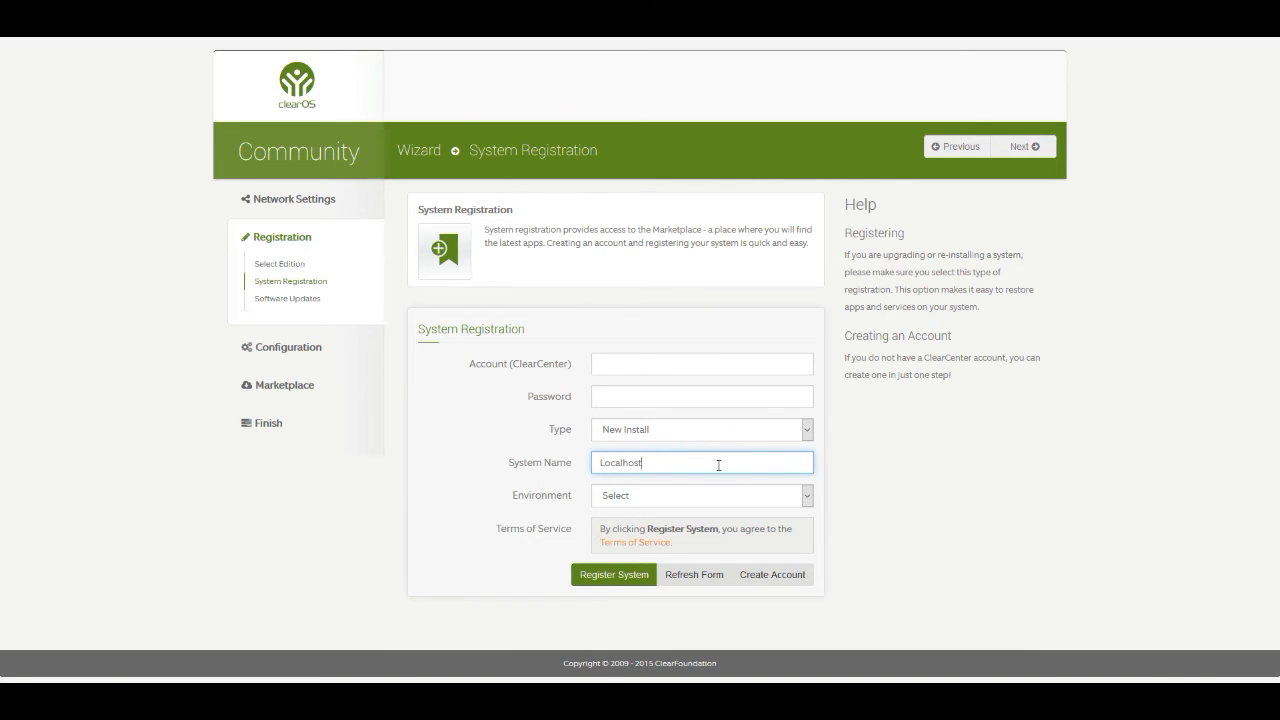
{"action": "key", "text": "BackSpace"}
{"action": "key", "text": "BackSpace"}
{"action": "key", "text": "BackSpace"}
{"action": "key", "text": "BackSpace"}
{"action": "key", "text": "BackSpace"}
{"action": "key", "text": "BackSpace"}
{"action": "key", "text": "BackSpace"}
{"action": "key", "text": "BackSpace"}
{"action": "type", "text": "ClearOSServer"}
{"action": "left_click", "coordinate": [710, 494]}
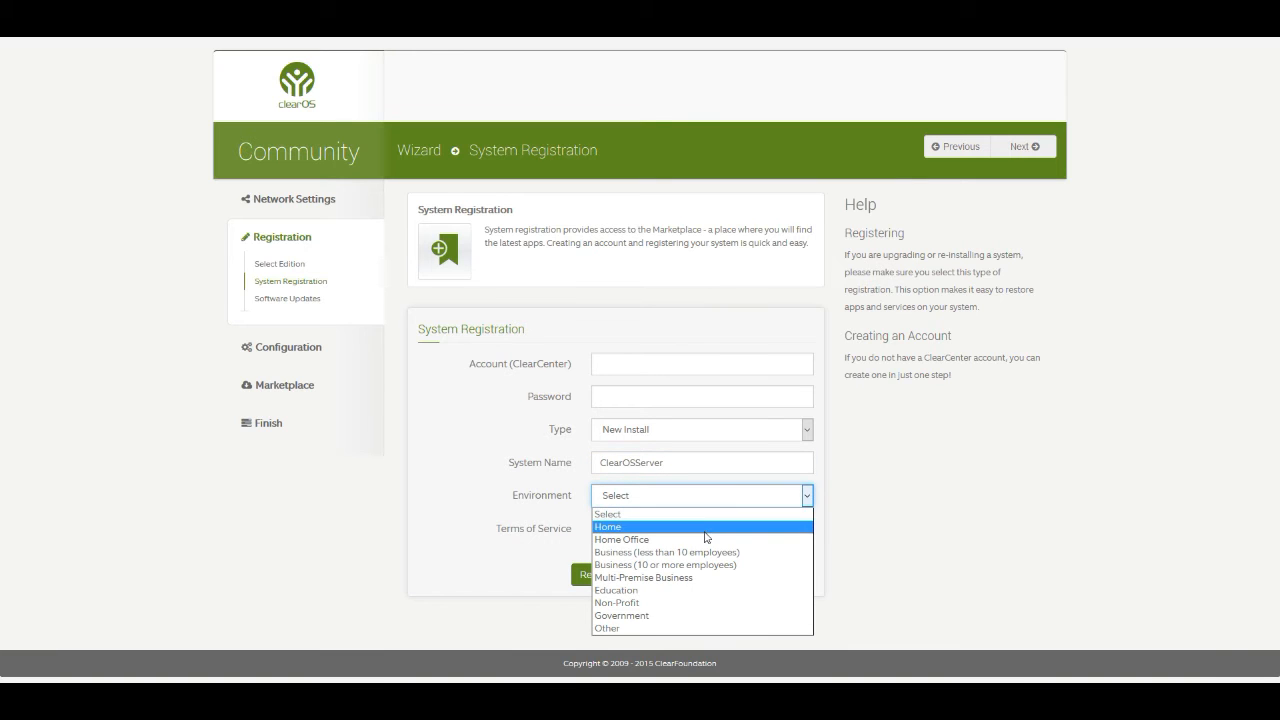
{"action": "left_click", "coordinate": [706, 540]}
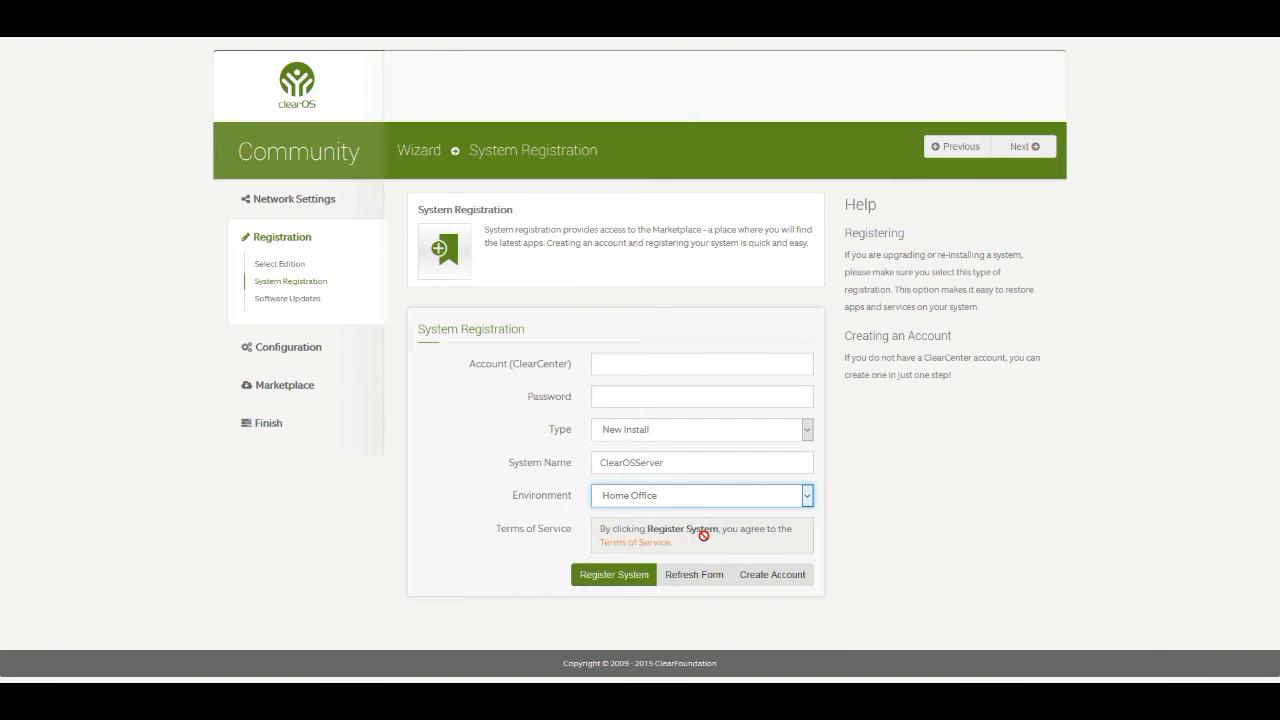
Try to continue past system registration with the account and password left empty.
{"action": "left_click", "coordinate": [694, 362]}
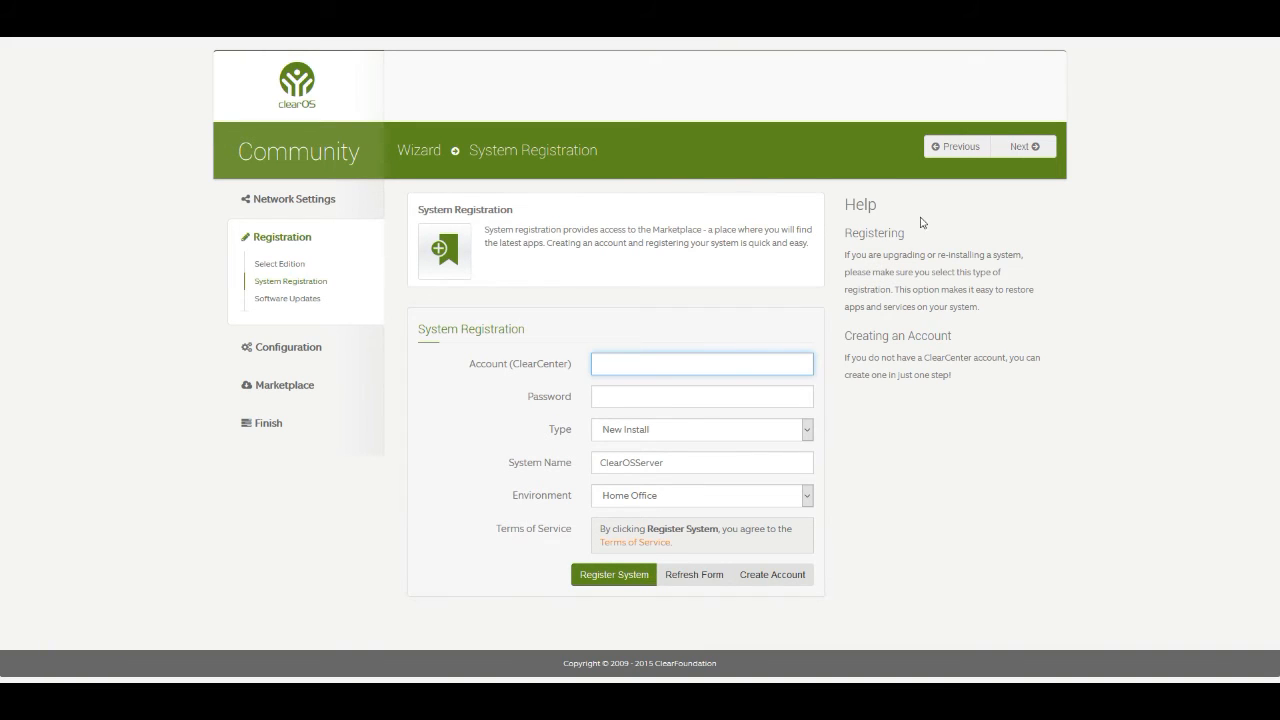
{"action": "left_click", "coordinate": [1024, 150]}
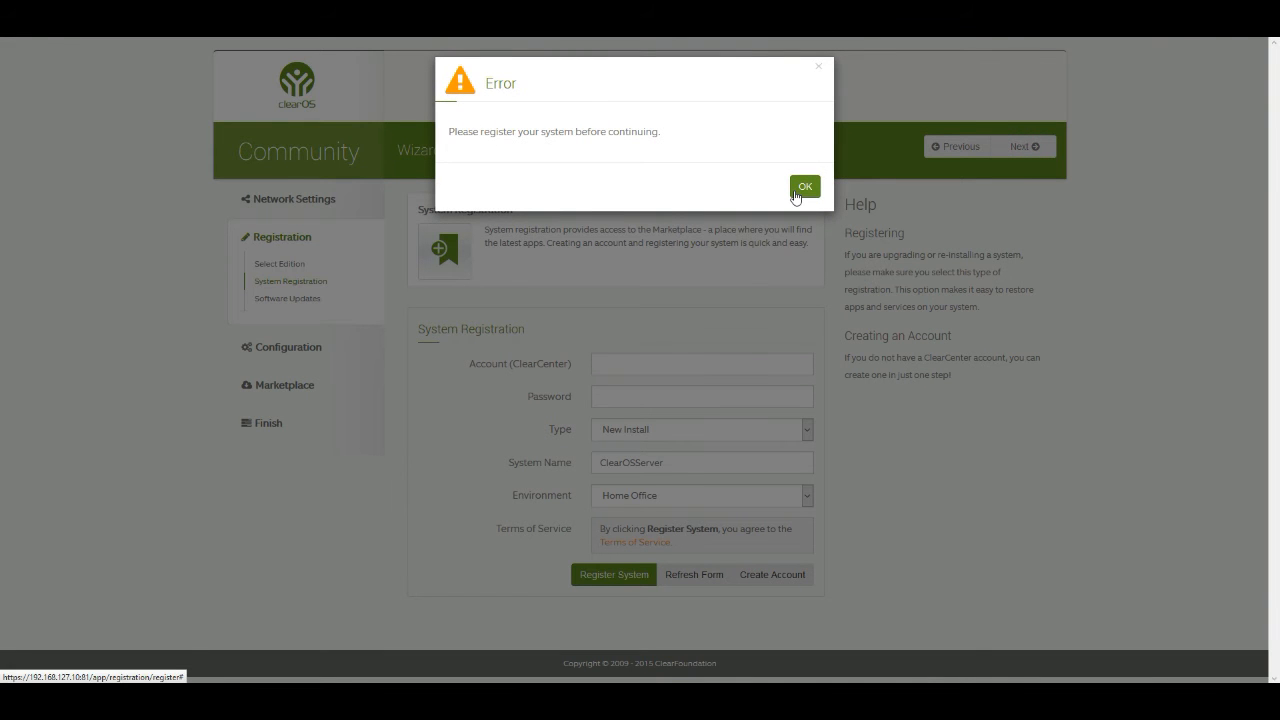
{"action": "left_click", "coordinate": [804, 187]}
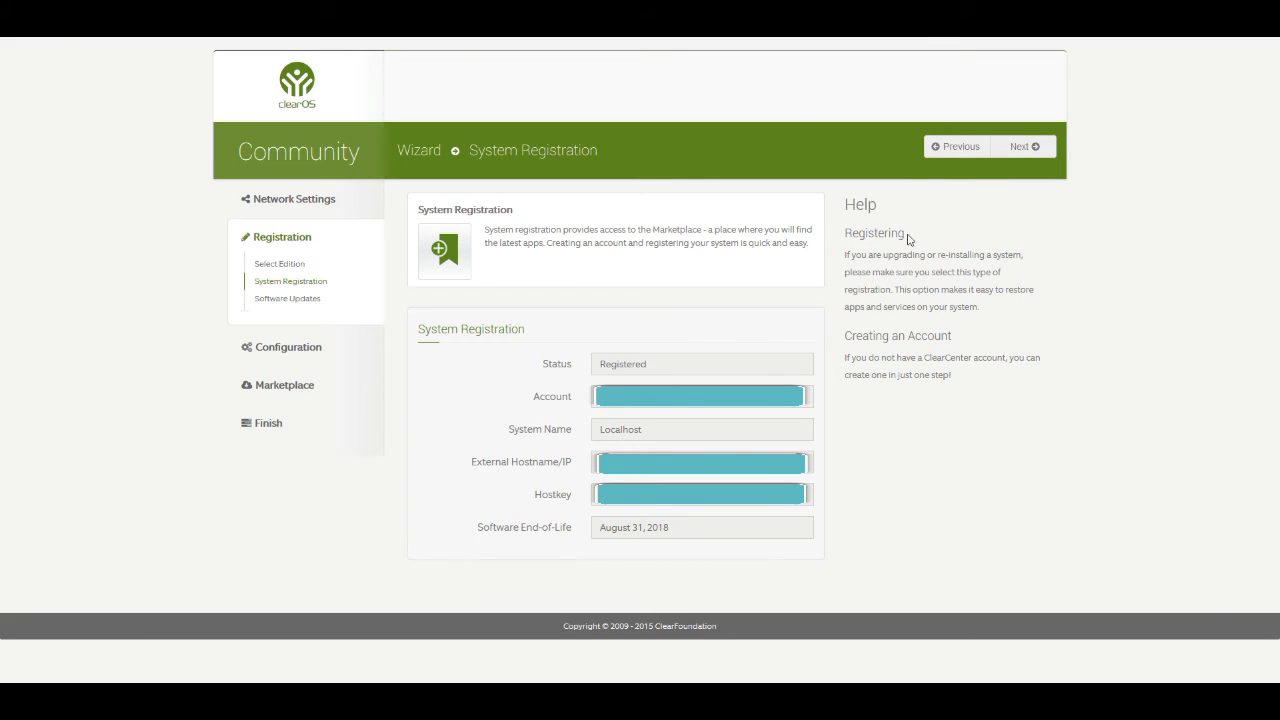
Continue from system registration to software updates, review the available packages, and install all updates.
{"action": "left_click", "coordinate": [1016, 149]}
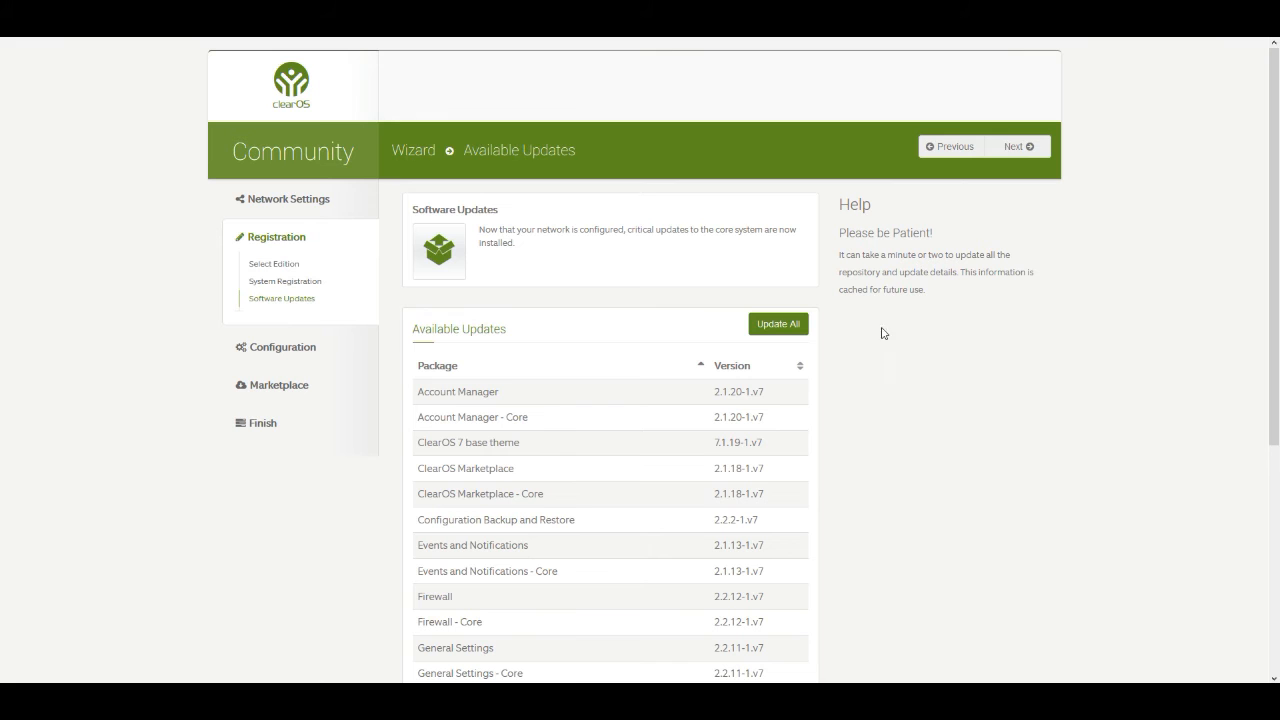
{"action": "scroll", "coordinate": [903, 375], "scroll_direction": "down", "scroll_amount": 1}
{"action": "scroll", "coordinate": [903, 391], "scroll_direction": "down", "scroll_amount": 3}
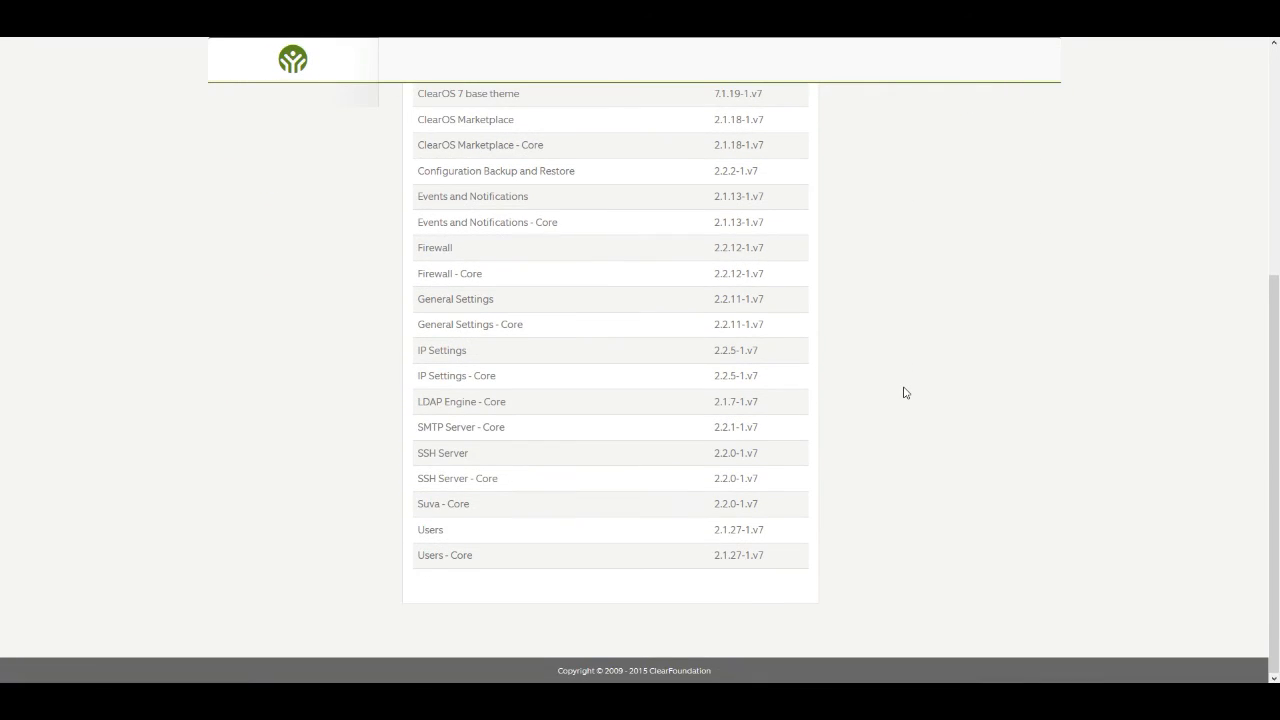
{"action": "scroll", "coordinate": [903, 391], "scroll_direction": "up", "scroll_amount": 5}
{"action": "scroll", "coordinate": [903, 391], "scroll_direction": "up", "scroll_amount": 1}
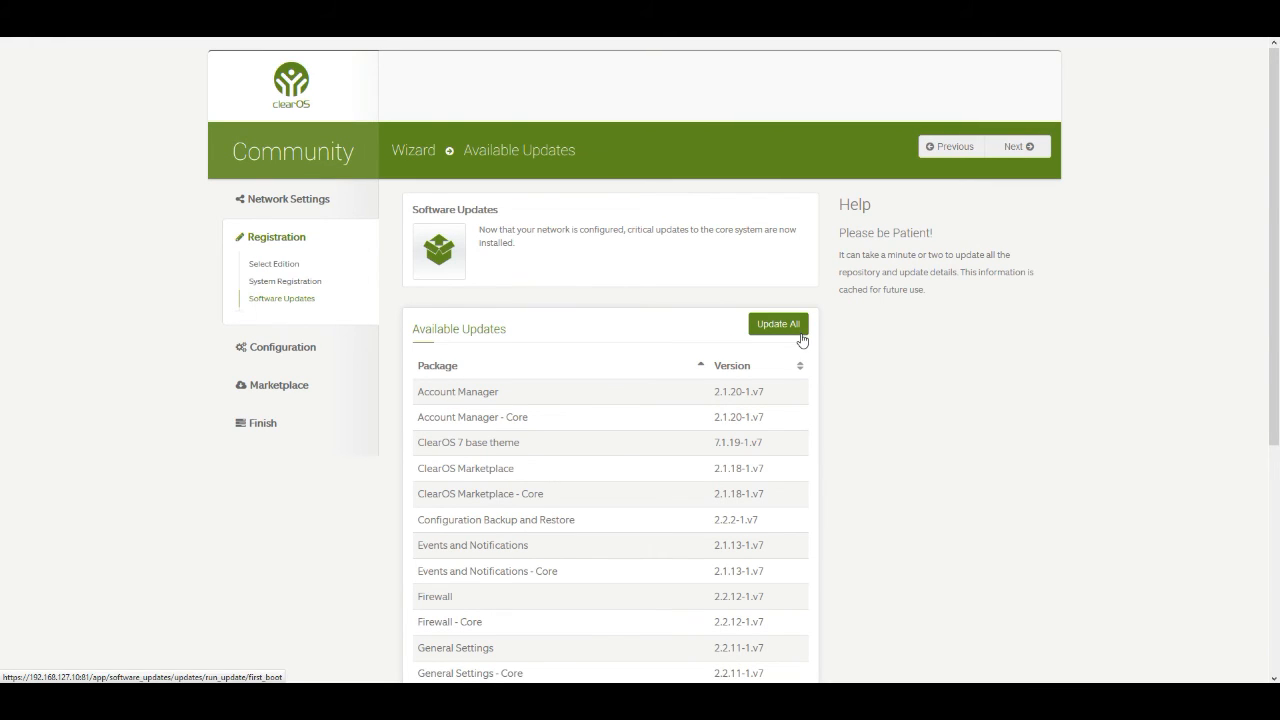
{"action": "scroll", "coordinate": [814, 414], "scroll_direction": "down", "scroll_amount": 3}
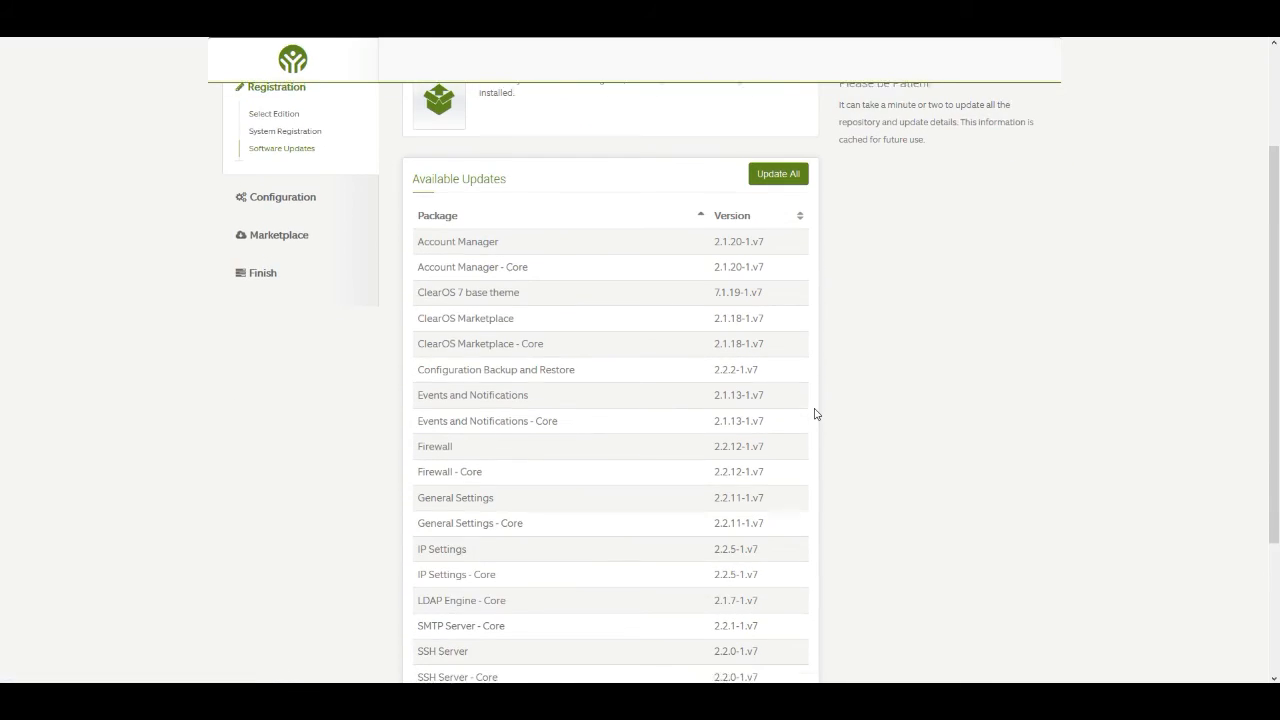
{"action": "scroll", "coordinate": [814, 414], "scroll_direction": "up", "scroll_amount": 3}
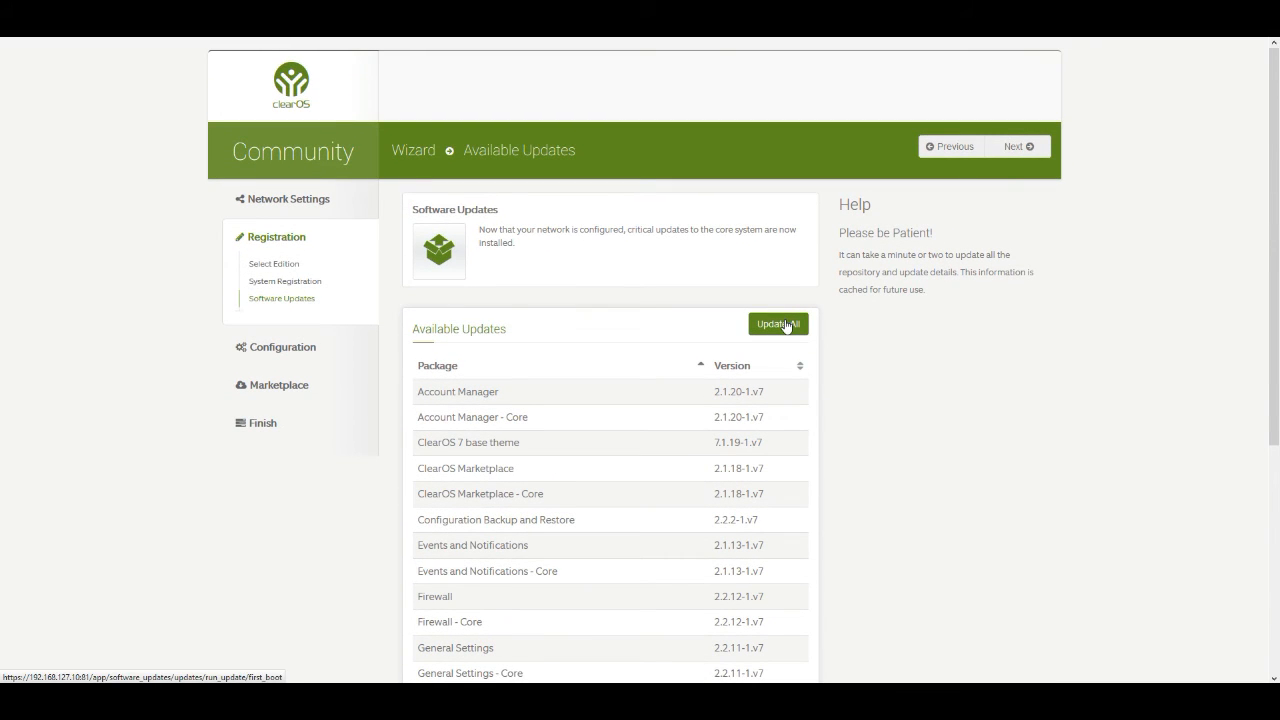
{"action": "left_click", "coordinate": [786, 326]}
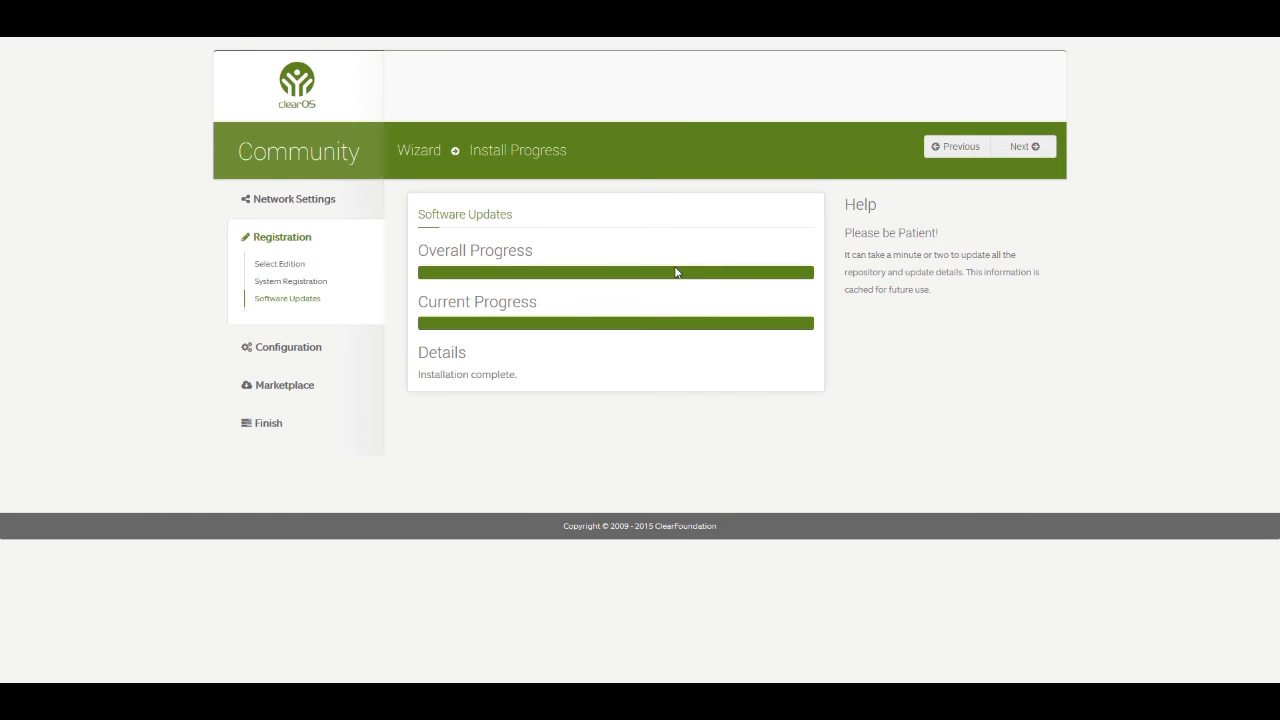
Set the default Internet domain to workendtech.local and accept both suggested hostnames to reach the date and time settings.
{"action": "left_click", "coordinate": [1027, 148]}
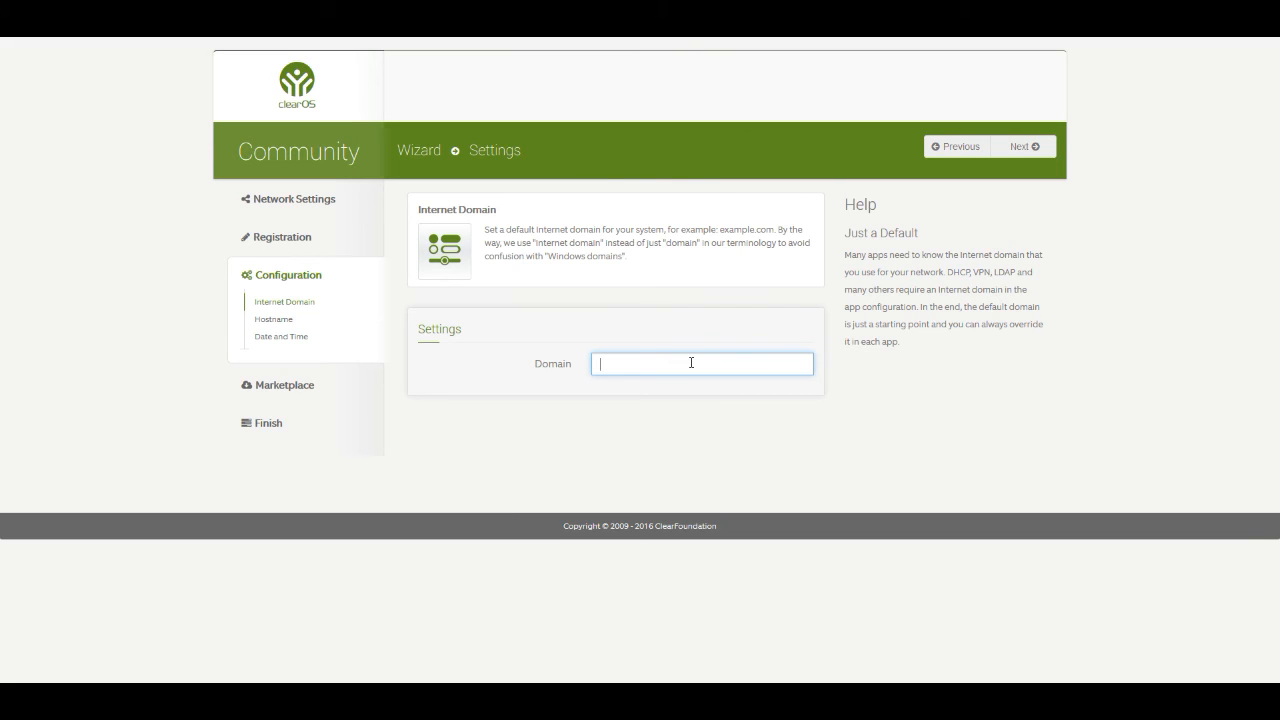
{"action": "type", "text": "workendtech.local"}
{"action": "left_click_drag", "start_coordinate": [630, 256], "coordinate": [545, 257]}
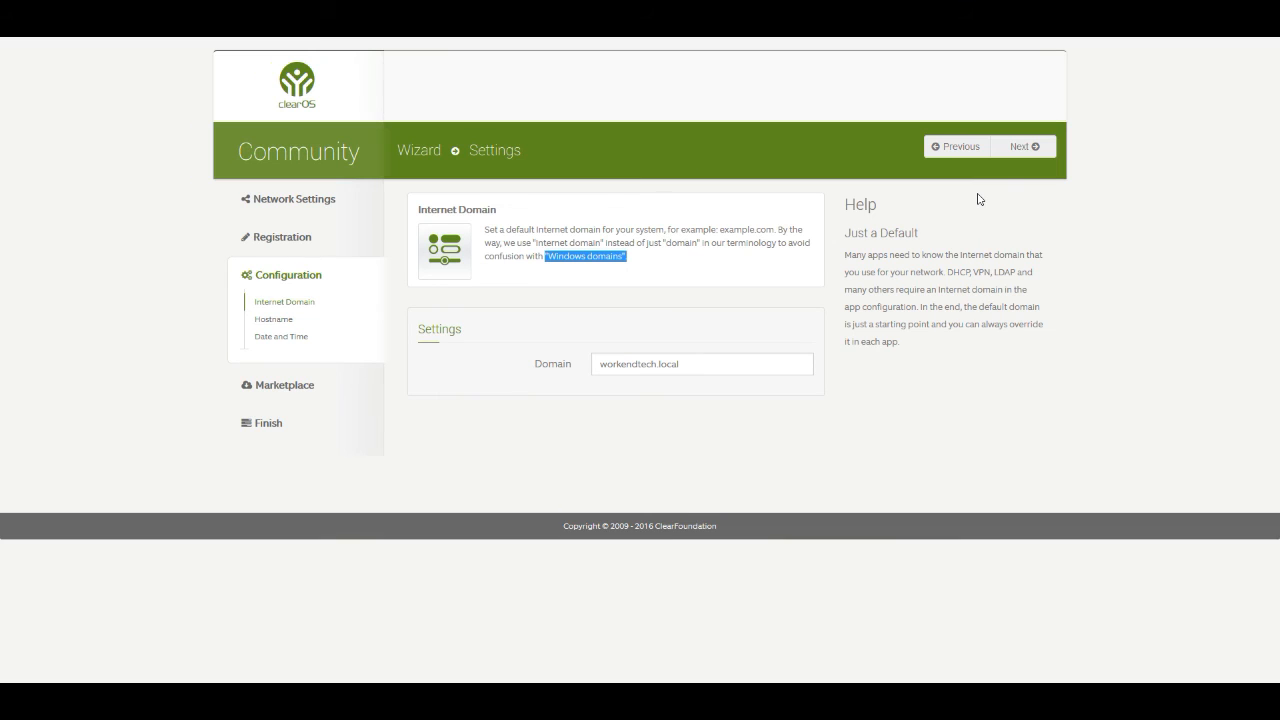
{"action": "left_click", "coordinate": [1038, 153]}
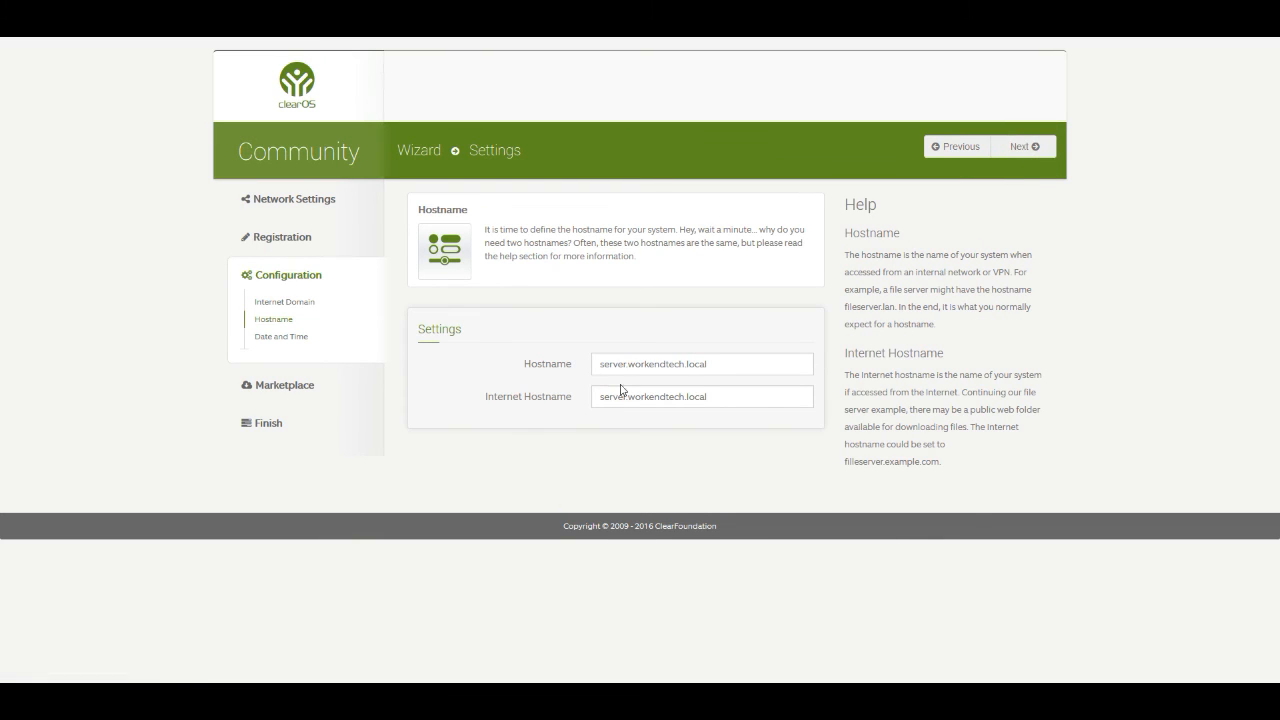
{"action": "left_click_drag", "start_coordinate": [626, 364], "coordinate": [591, 361]}
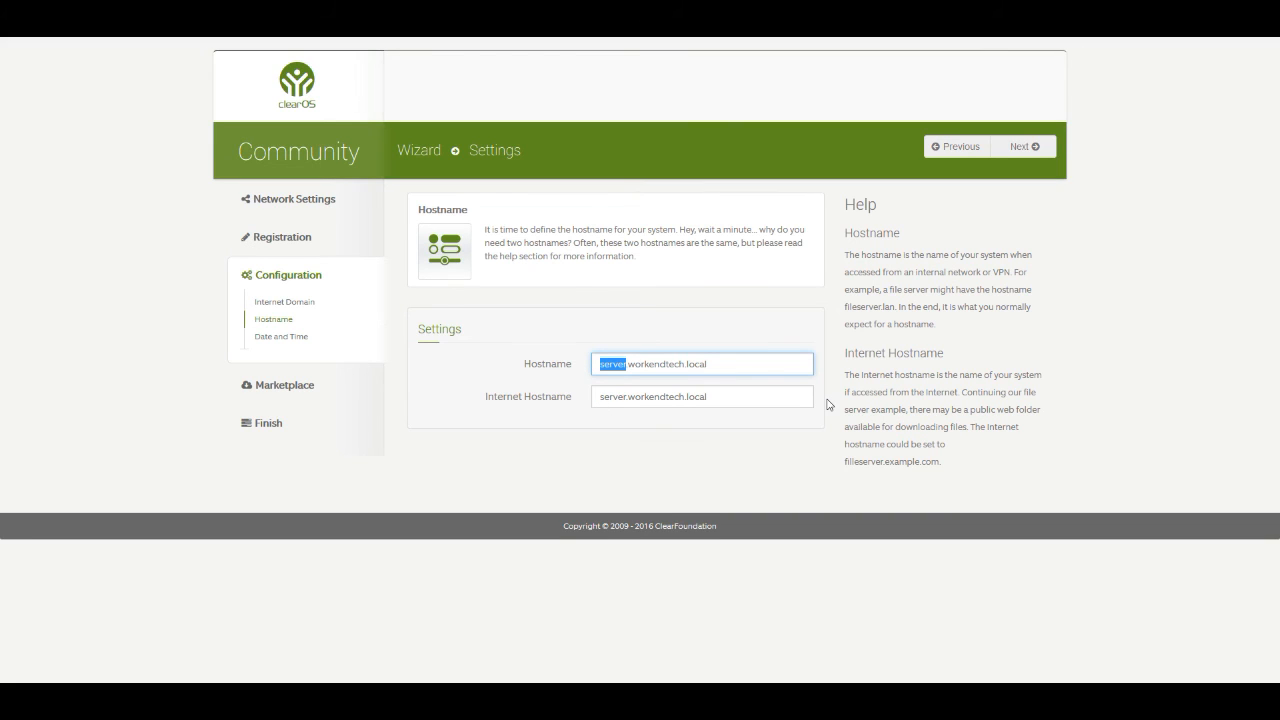
{"action": "left_click", "coordinate": [1010, 155]}
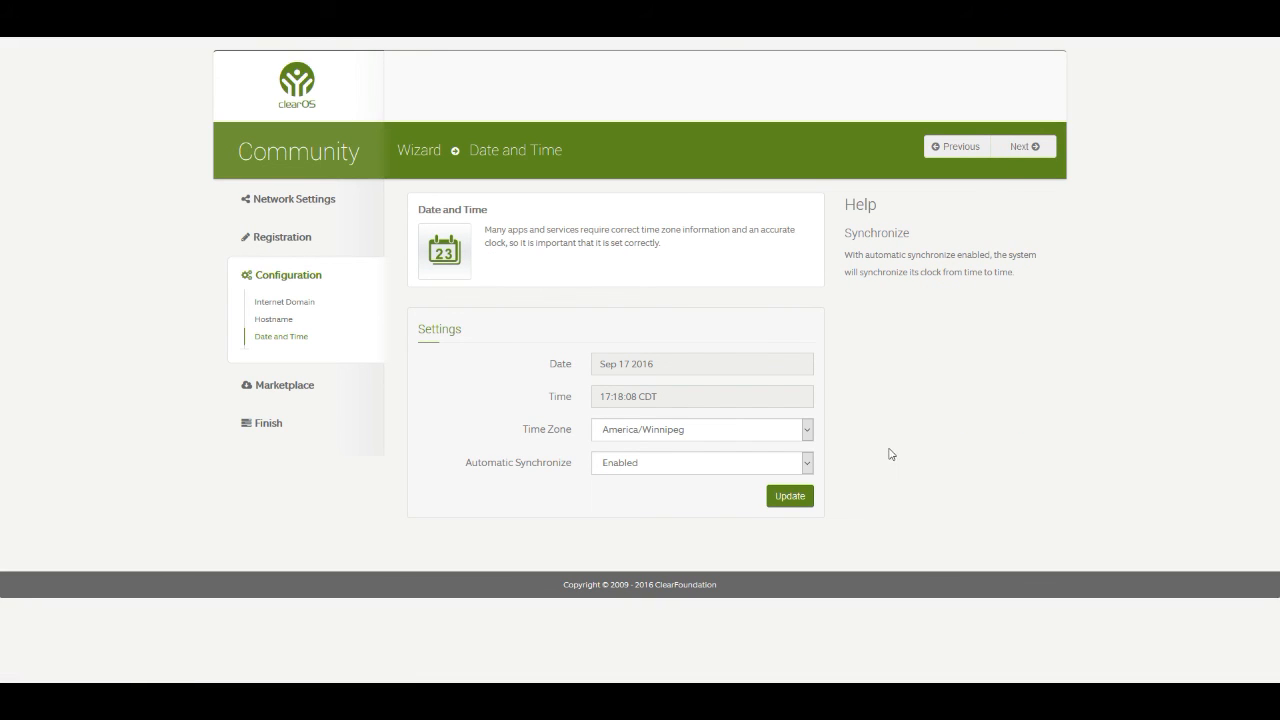
Set the system's time zone to America/Chicago.
{"action": "left_click", "coordinate": [808, 428]}
{"action": "scroll", "coordinate": [793, 504], "scroll_direction": "up", "scroll_amount": 3}
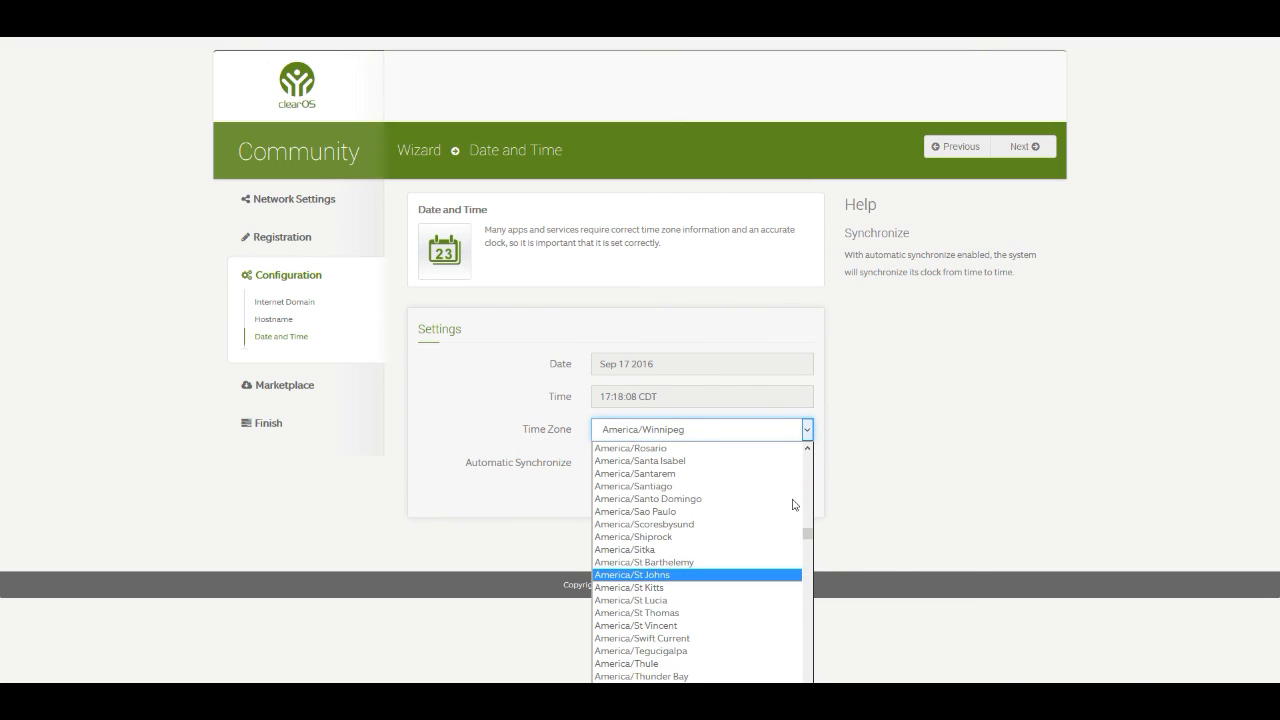
{"action": "scroll", "coordinate": [793, 504], "scroll_direction": "up", "scroll_amount": 10}
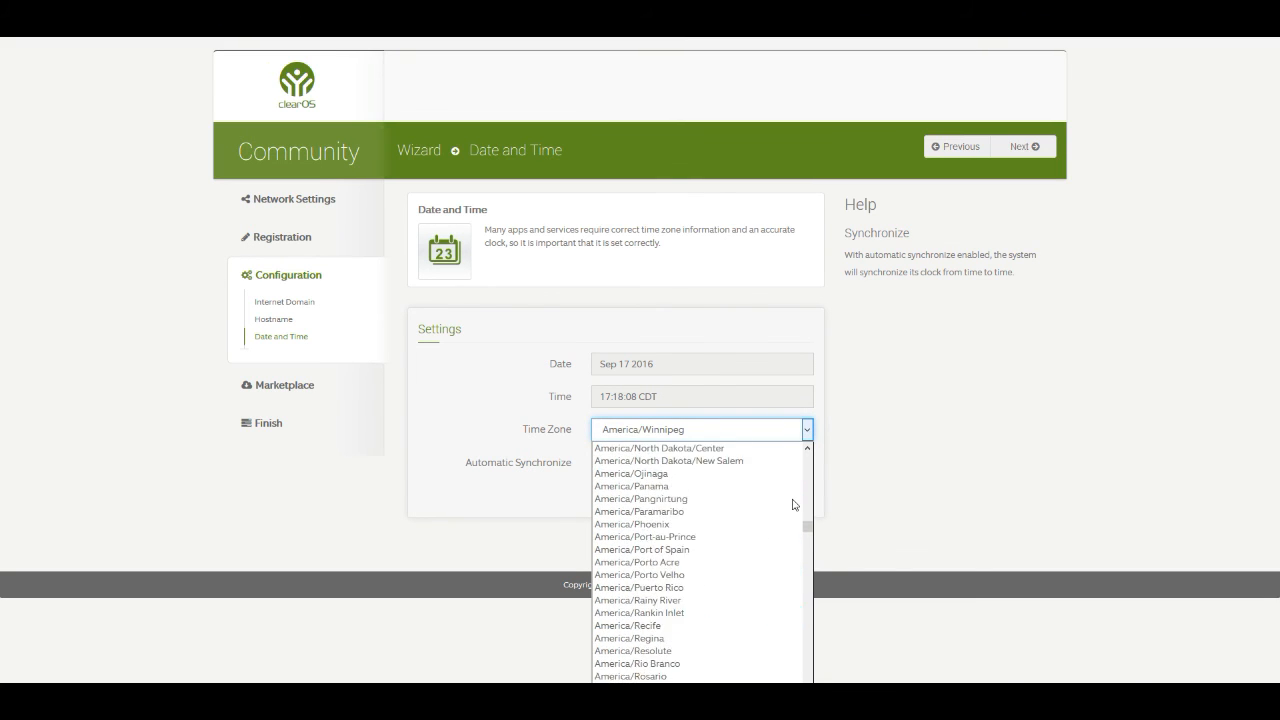
{"action": "scroll", "coordinate": [793, 504], "scroll_direction": "up", "scroll_amount": 10}
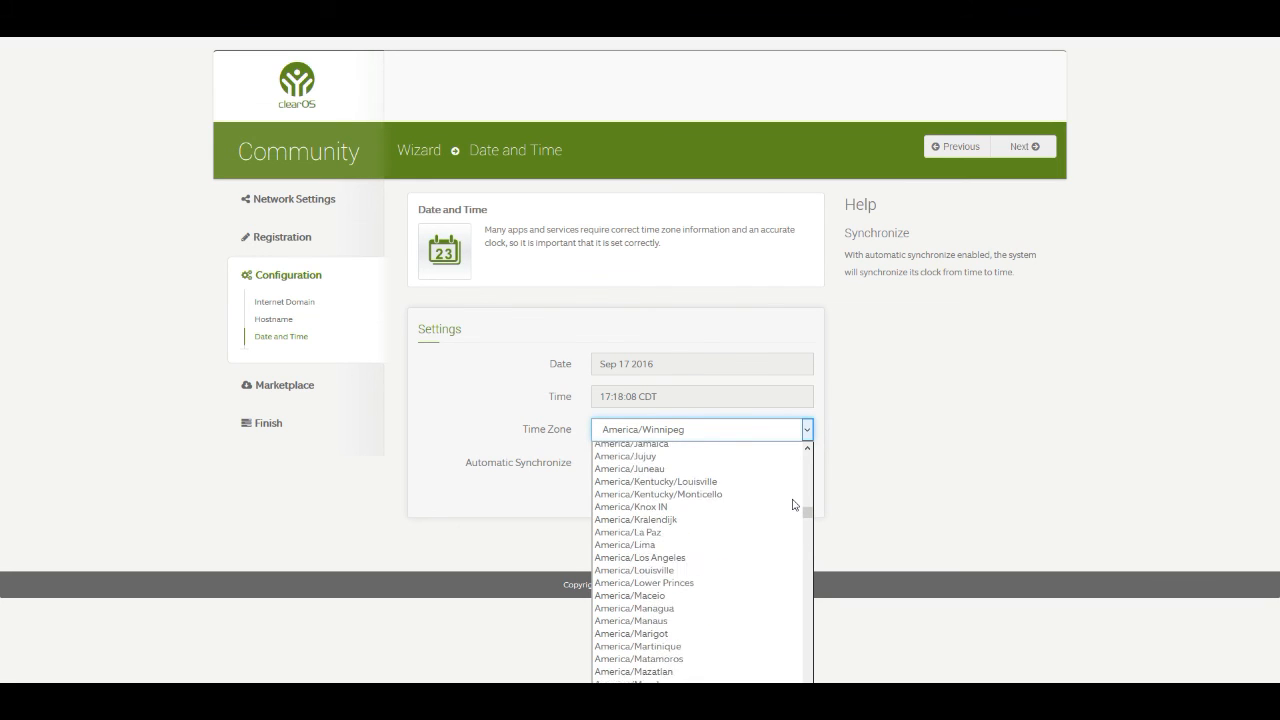
{"action": "scroll", "coordinate": [793, 504], "scroll_direction": "up", "scroll_amount": 12}
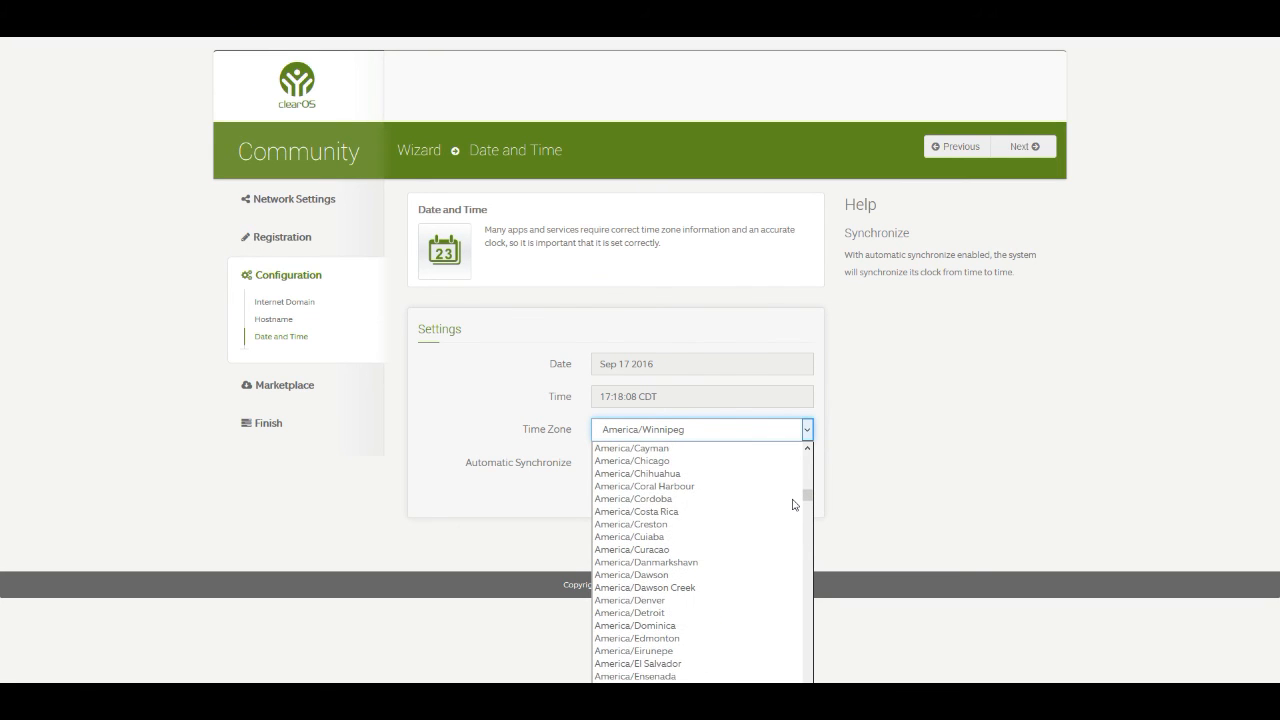
{"action": "scroll", "coordinate": [738, 513], "scroll_direction": "up", "scroll_amount": 2}
{"action": "left_click", "coordinate": [666, 541]}
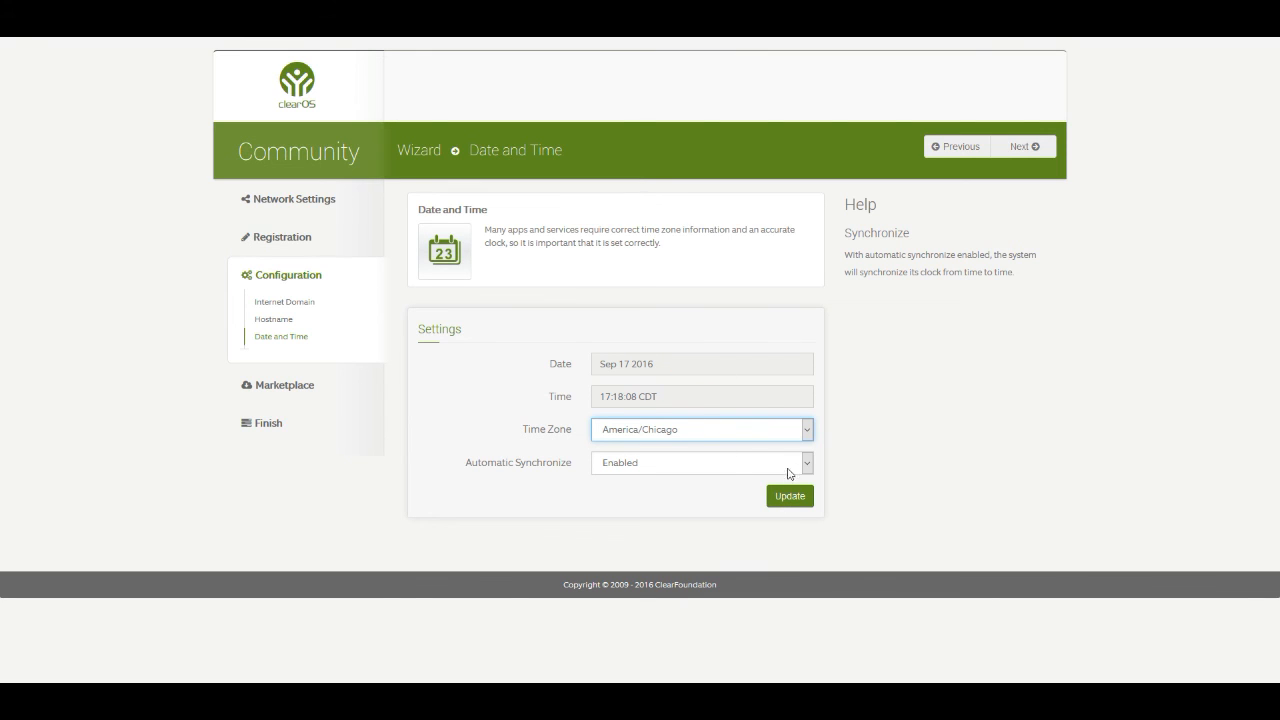
Save the date and time settings, choose to skip the Marketplace wizard, and finish the install wizard.
{"action": "left_click", "coordinate": [799, 497]}
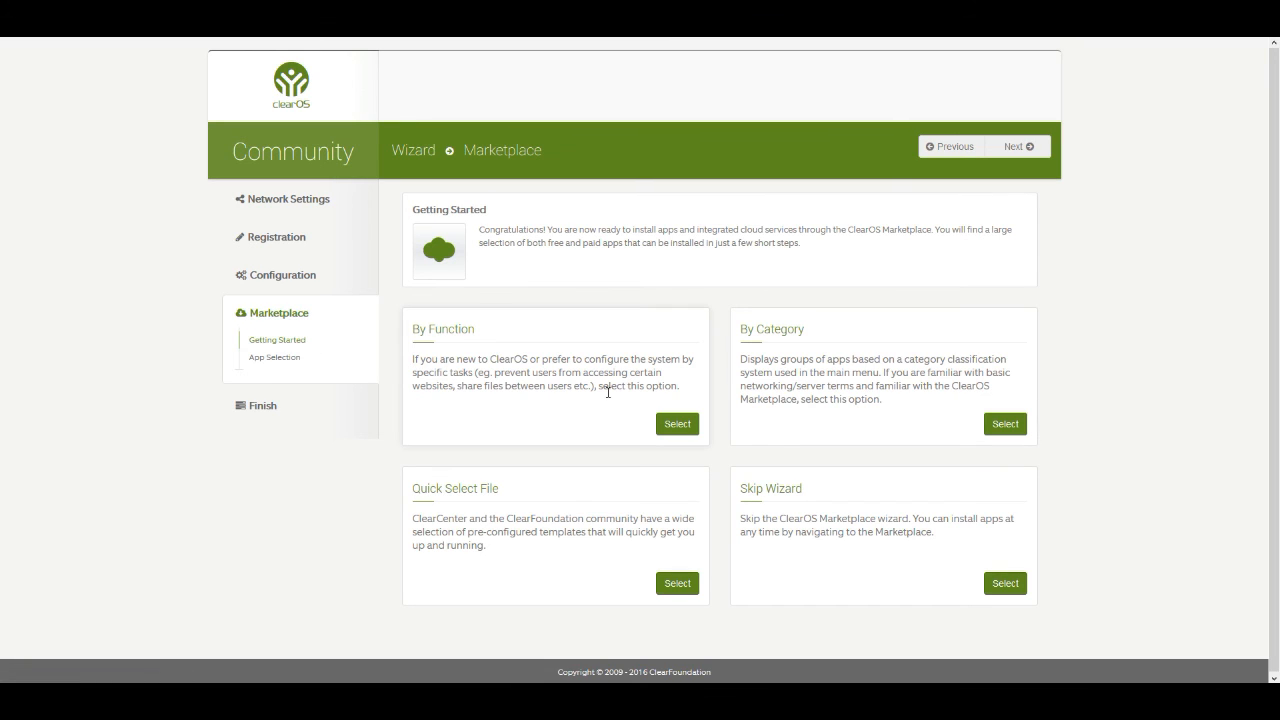
{"action": "left_click", "coordinate": [671, 424]}
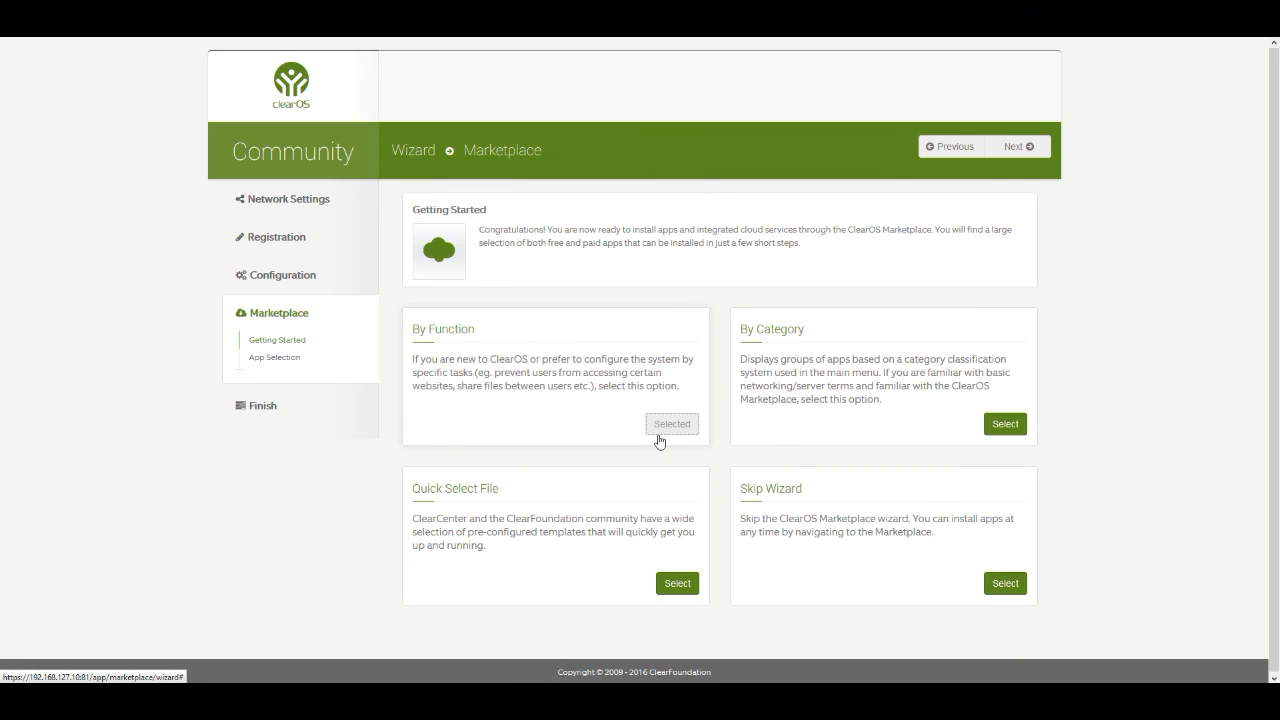
{"action": "left_click", "coordinate": [1000, 583]}
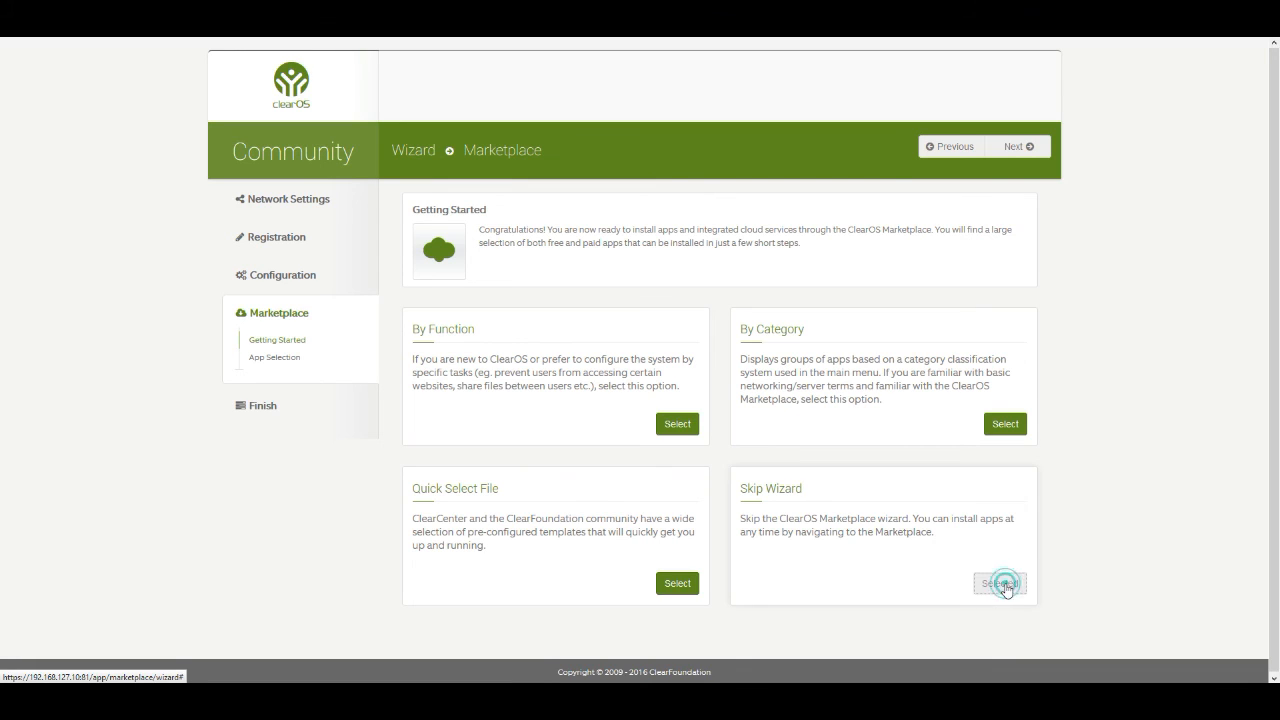
{"action": "left_click", "coordinate": [1012, 147]}
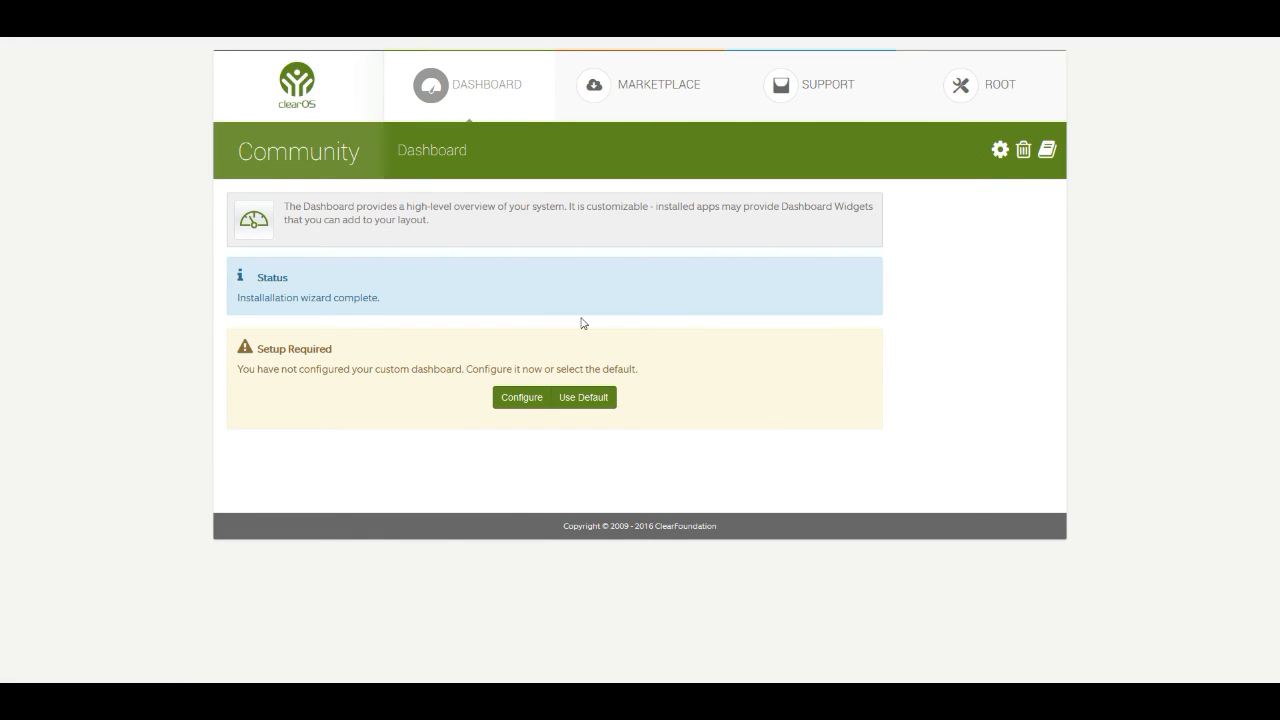
Configure a custom dashboard with 1 column in row 1 and place the Shutdown / Restart widget in it.
{"action": "left_click", "coordinate": [511, 399]}
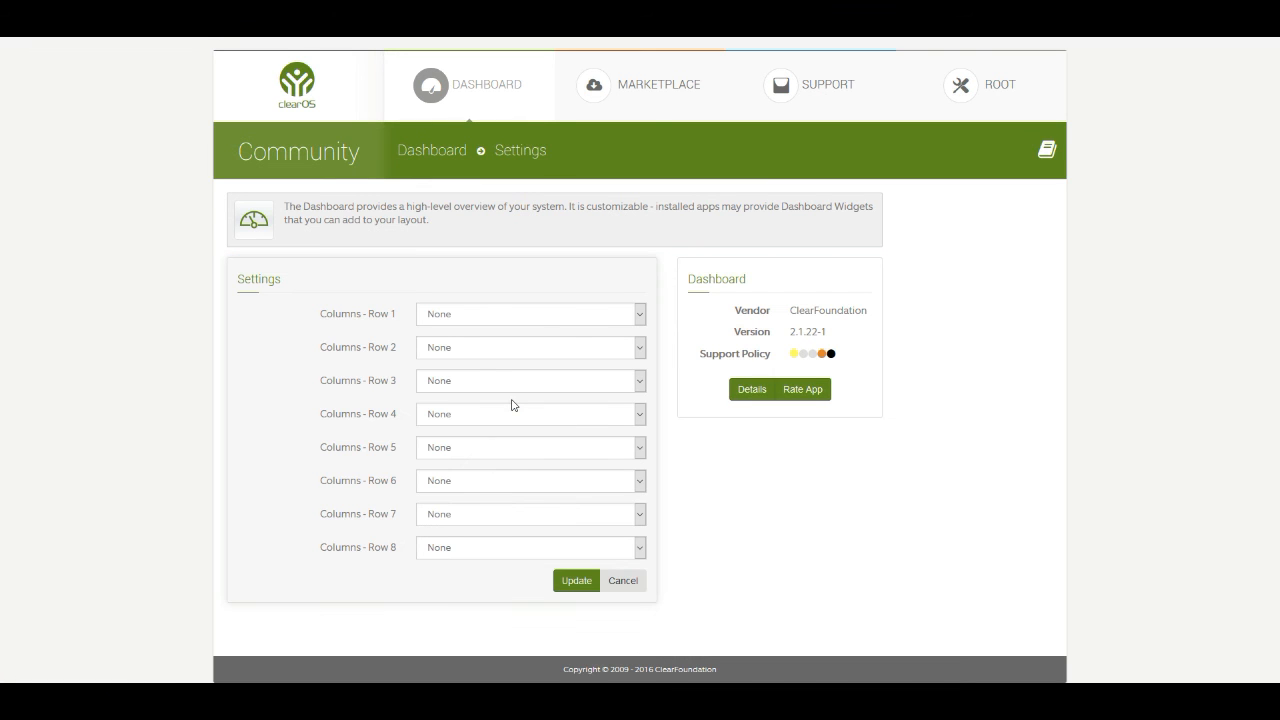
{"action": "left_click", "coordinate": [540, 314]}
{"action": "left_click", "coordinate": [540, 314]}
{"action": "left_click", "coordinate": [540, 314]}
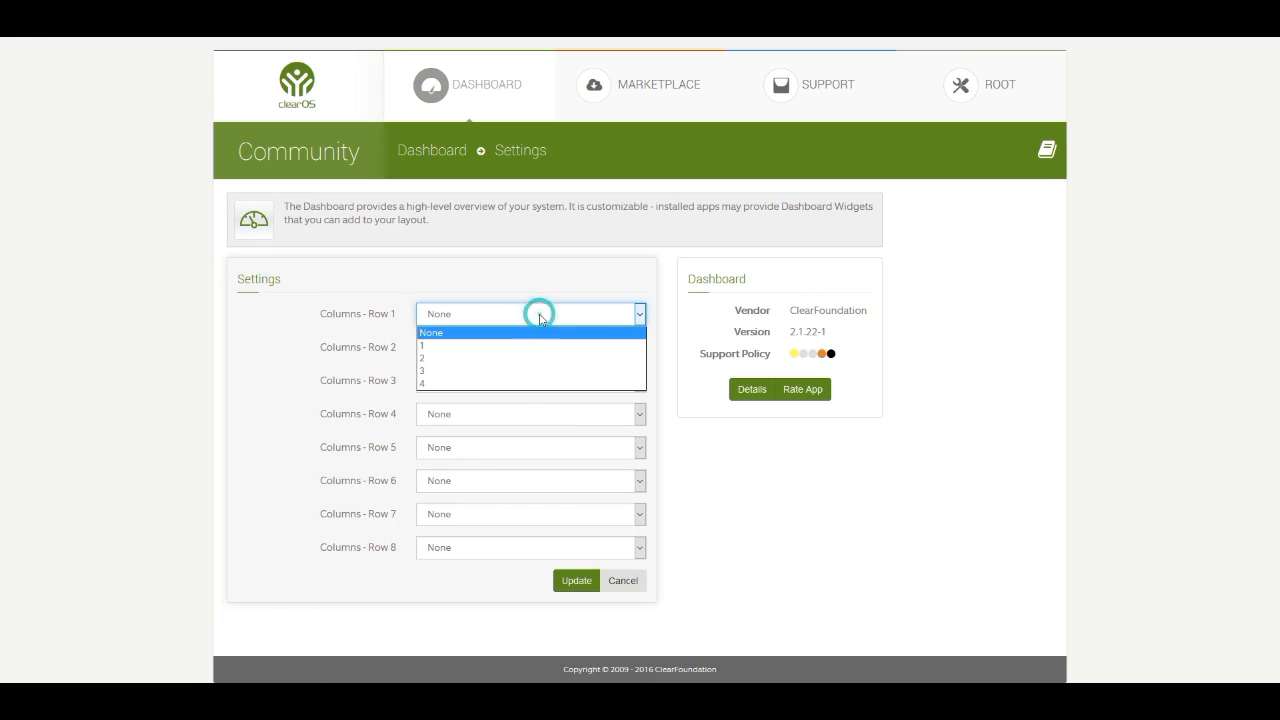
{"action": "left_click", "coordinate": [537, 345]}
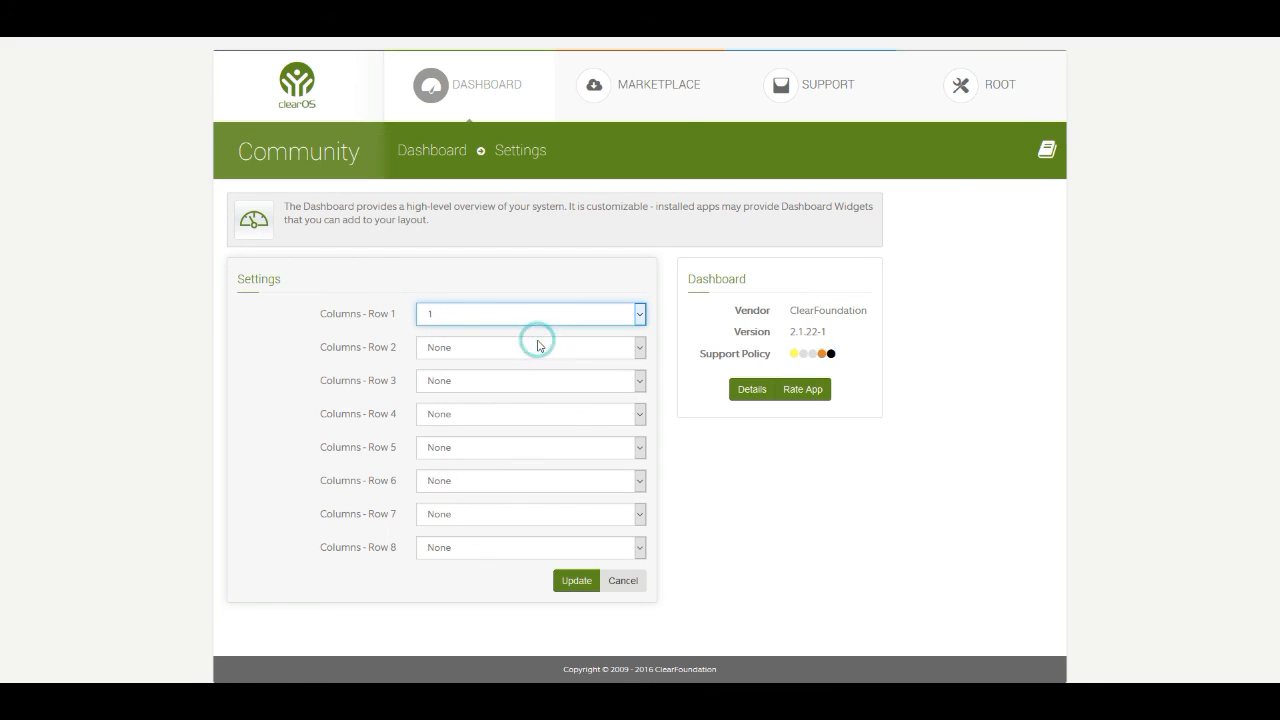
{"action": "left_click", "coordinate": [540, 349]}
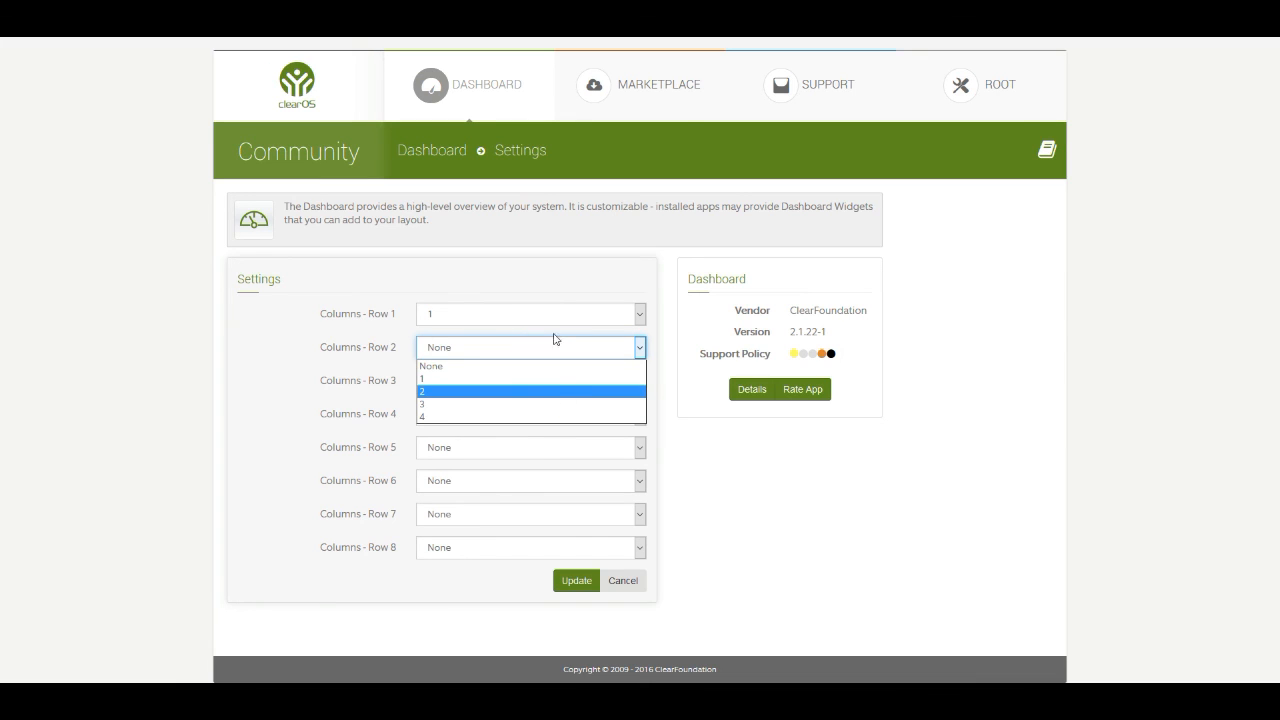
{"action": "left_click", "coordinate": [555, 279]}
{"action": "left_click", "coordinate": [578, 582]}
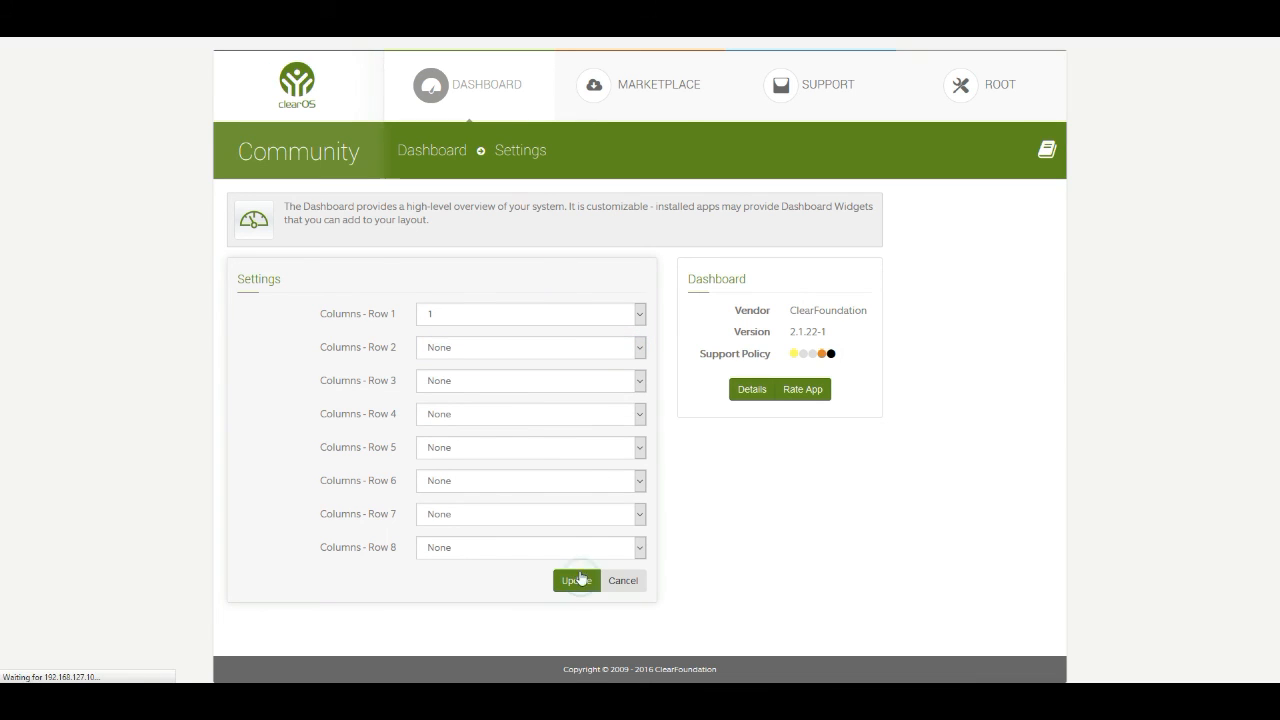
{"action": "left_click", "coordinate": [357, 279]}
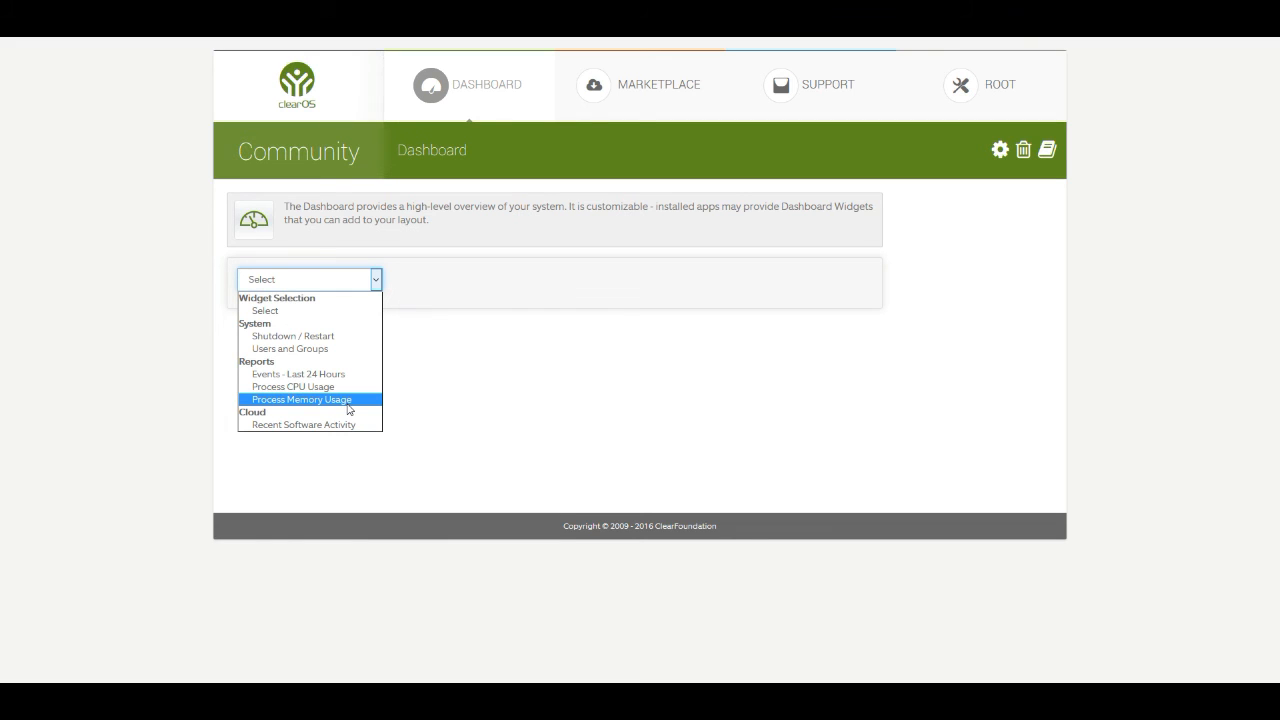
{"action": "left_click", "coordinate": [352, 338]}
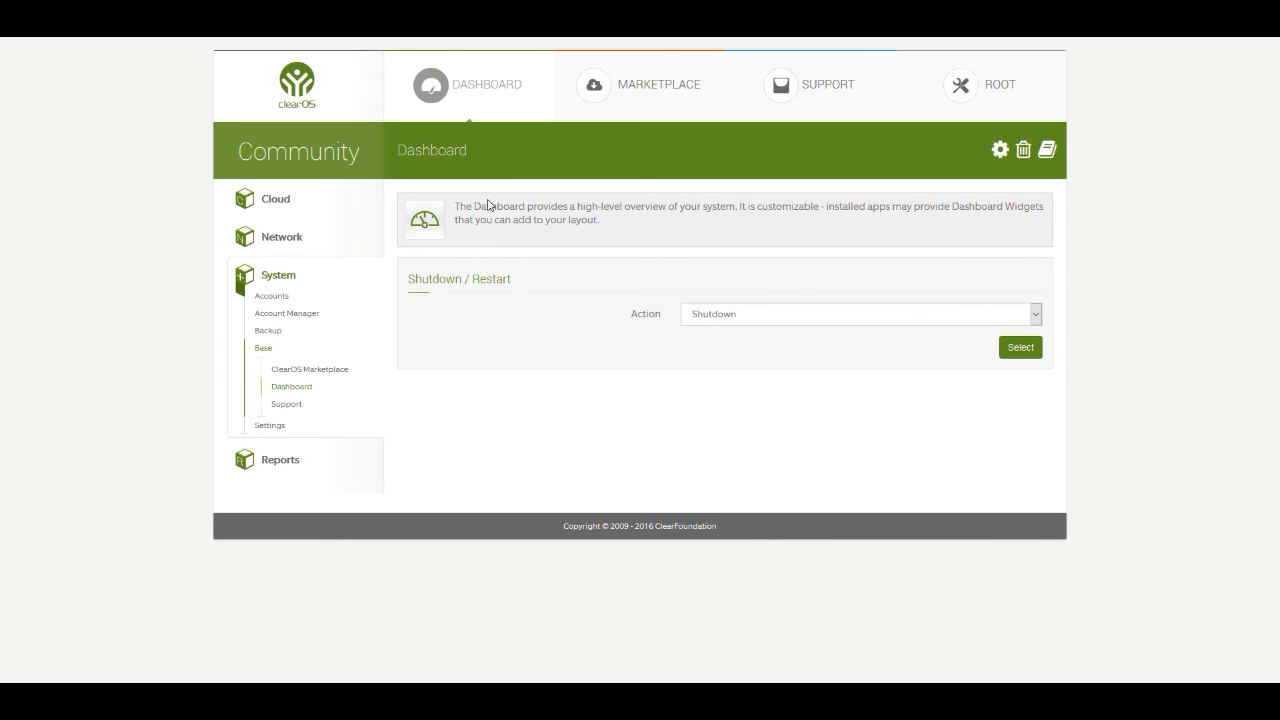
Expand the Network and Cloud categories to examine the sections they offer.
{"action": "left_click", "coordinate": [285, 244]}
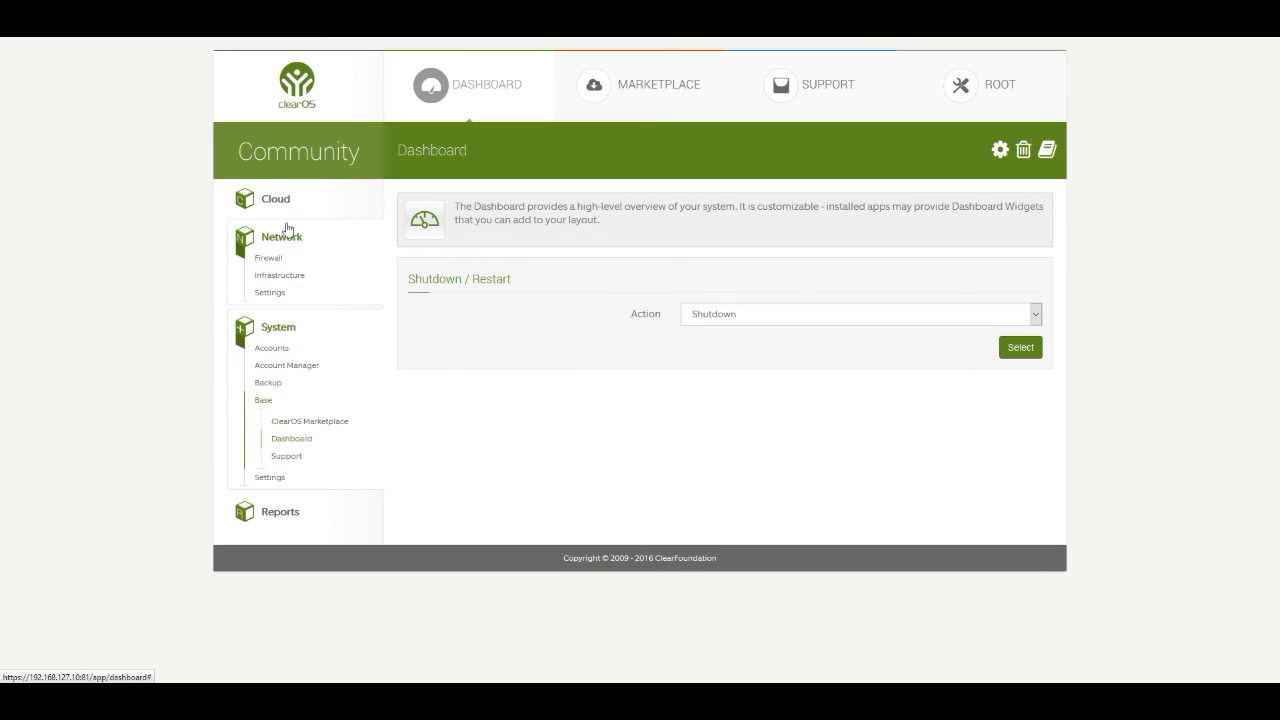
{"action": "left_click", "coordinate": [277, 205]}
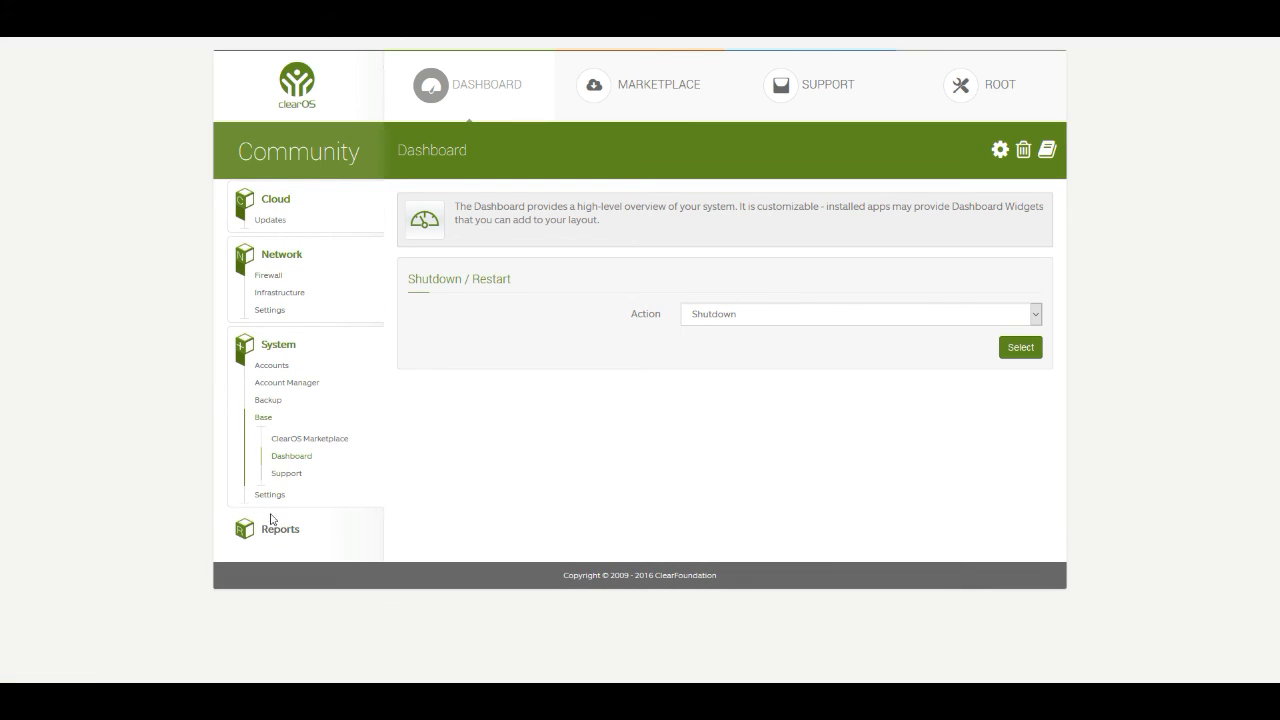